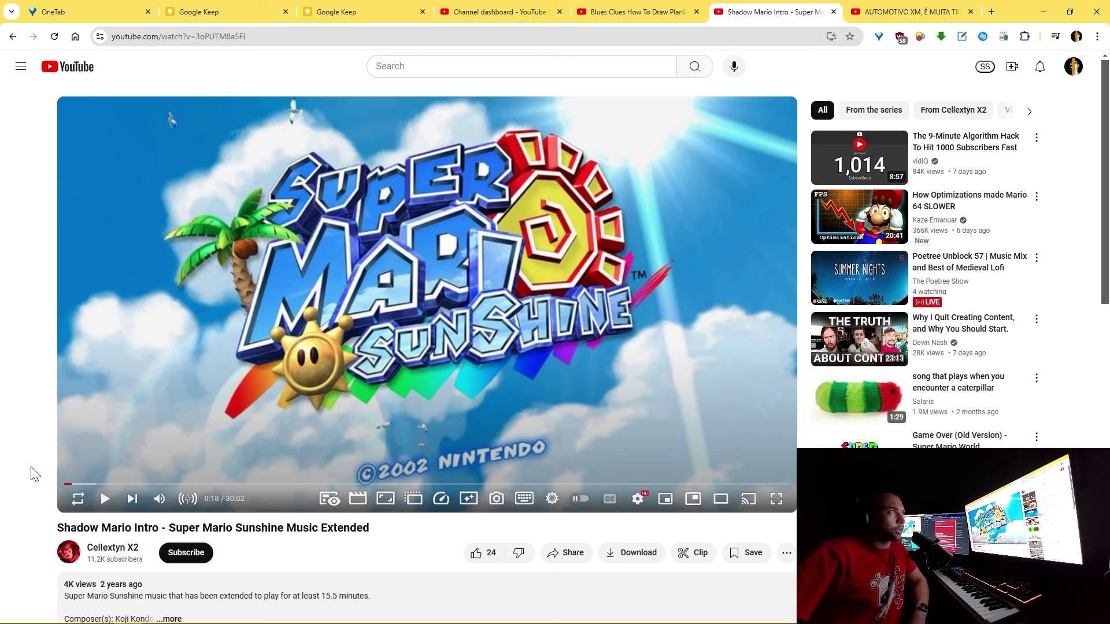
Open the "Blues Clues How To Draw Plankton" video and skim it, playing it from the beginning.
key("ctrl+shift+Tab")
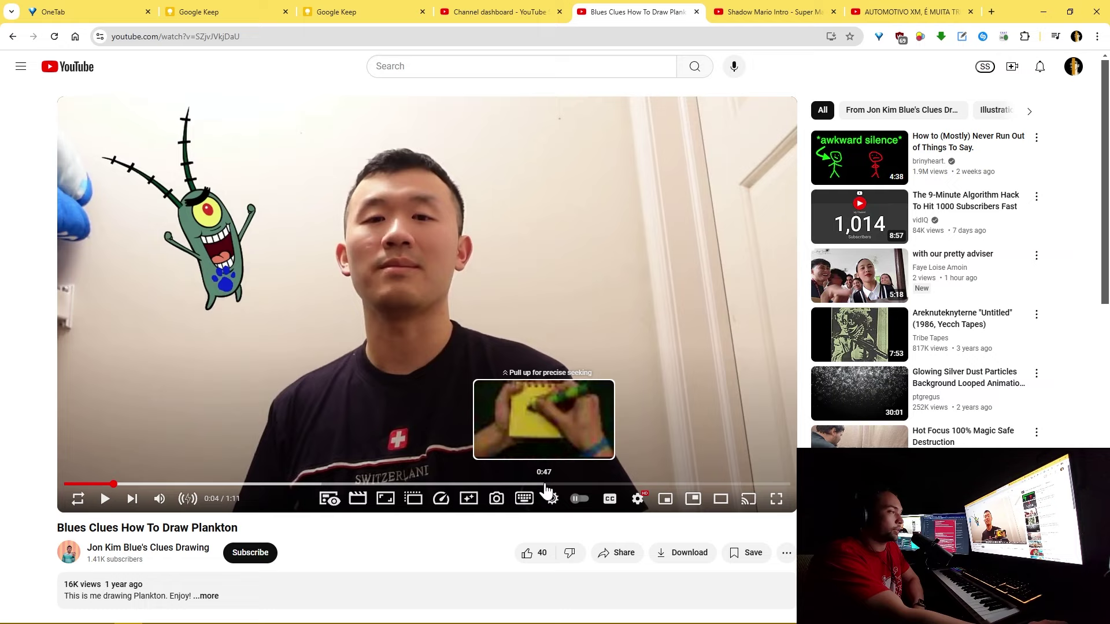
left_click(470, 484)
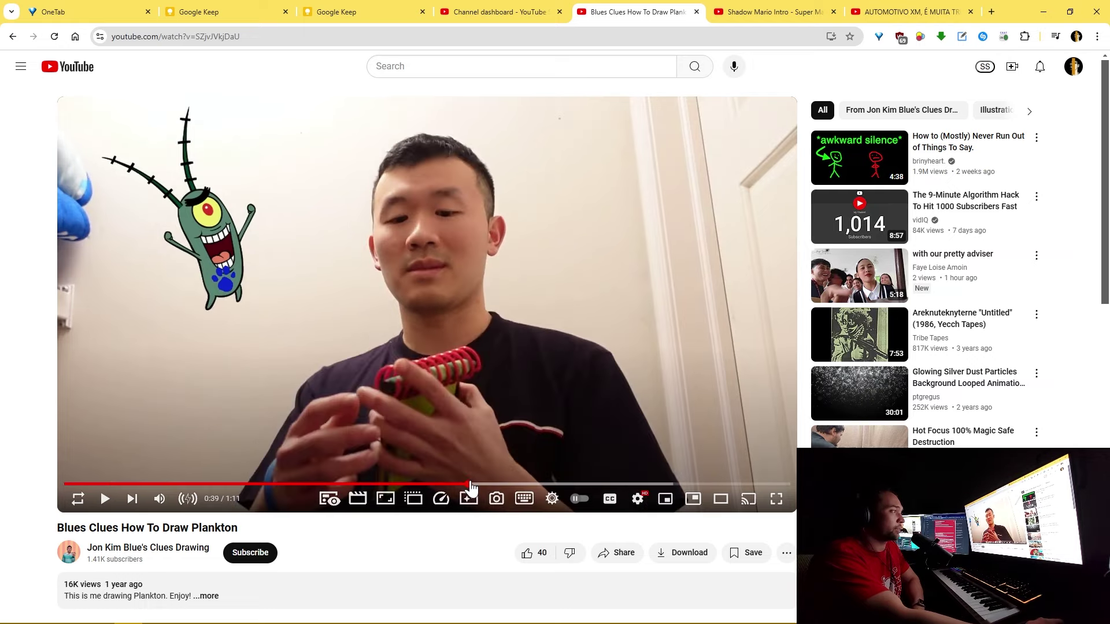
left_click_drag(470, 485, 445, 483)
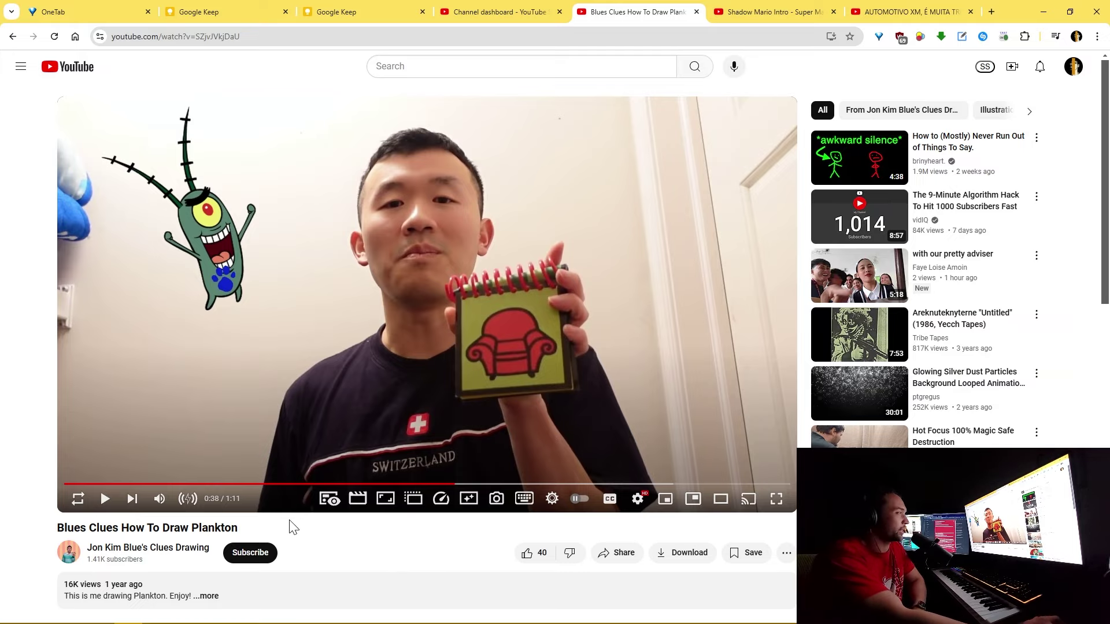
left_click_drag(81, 484, 73, 485)
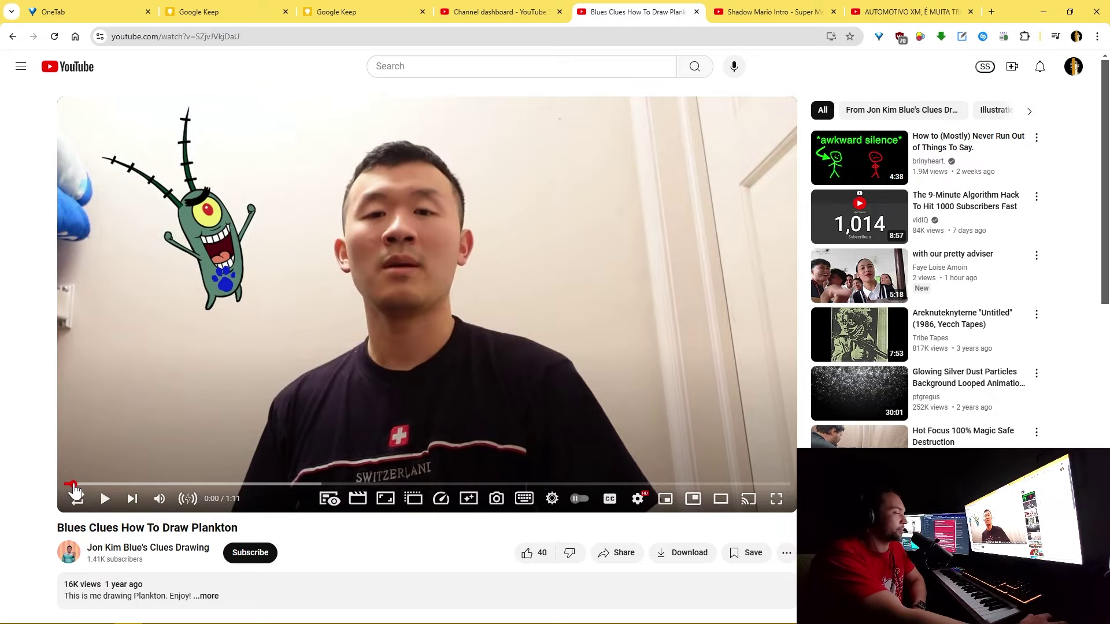
key("space")
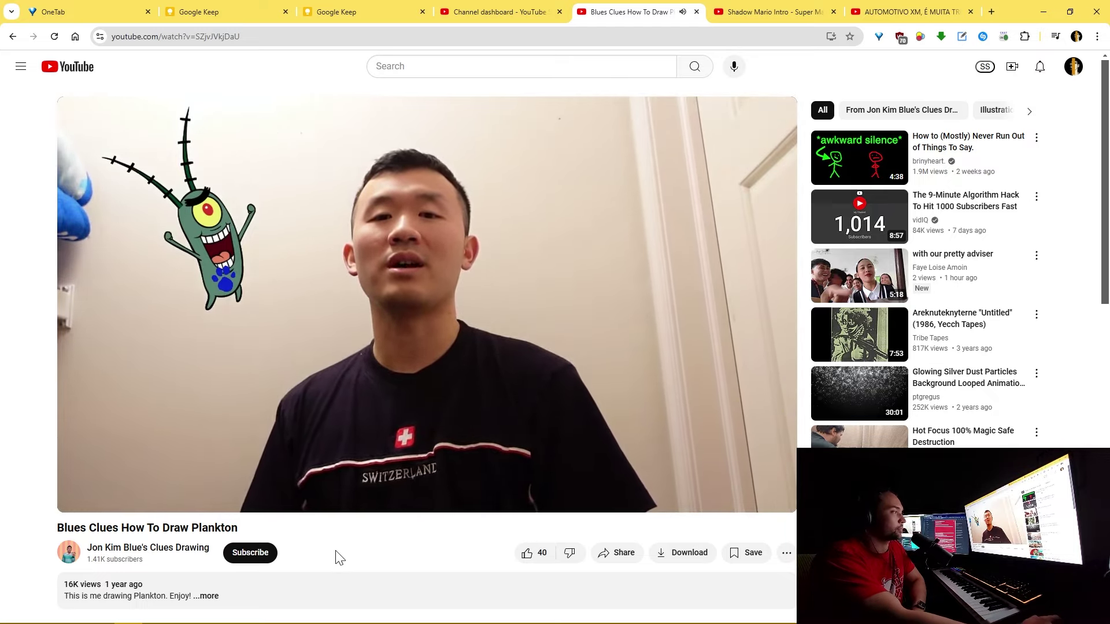
left_click(303, 342)
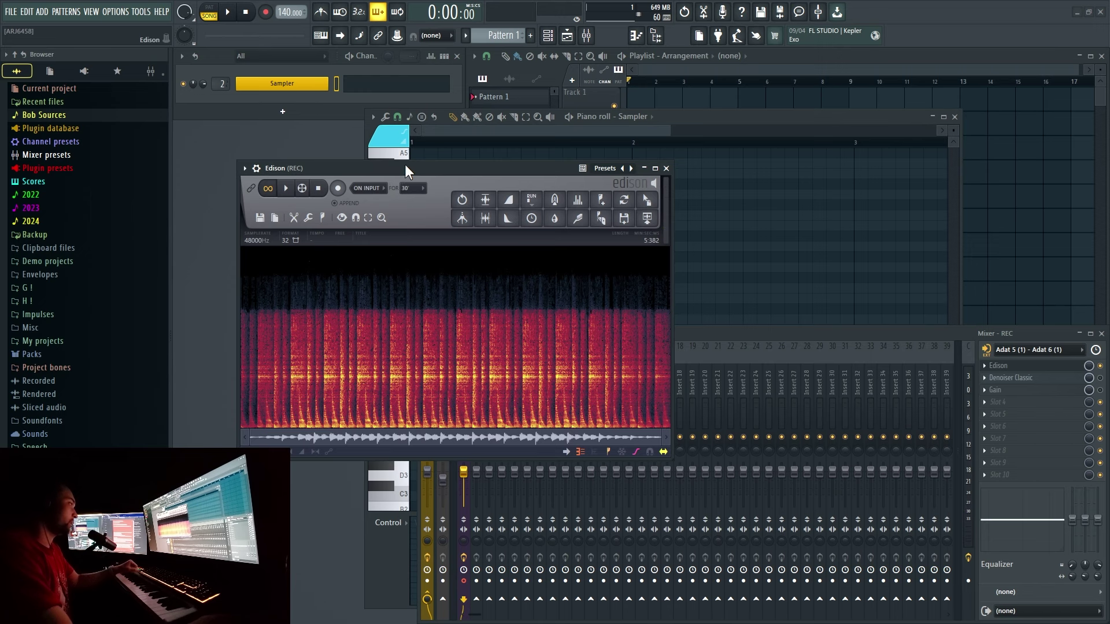
In FL Studio, place a Pattern 1 clip at the start of Track 2 and play the arrangement, switching off the metronome.
left_click_drag(404, 164, 446, 145)
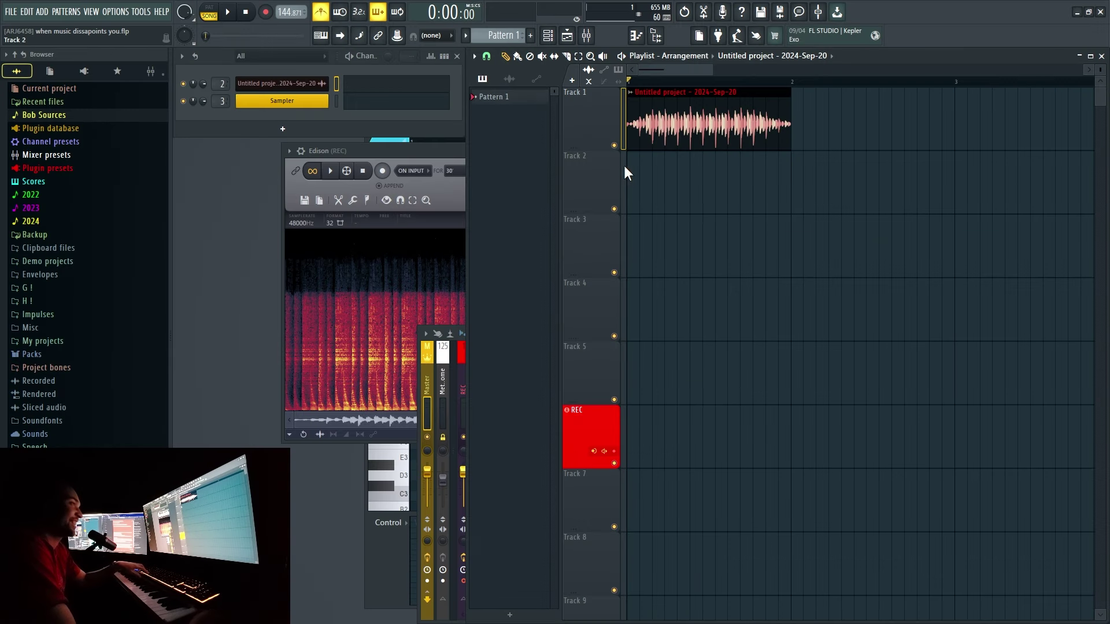
left_click(627, 172)
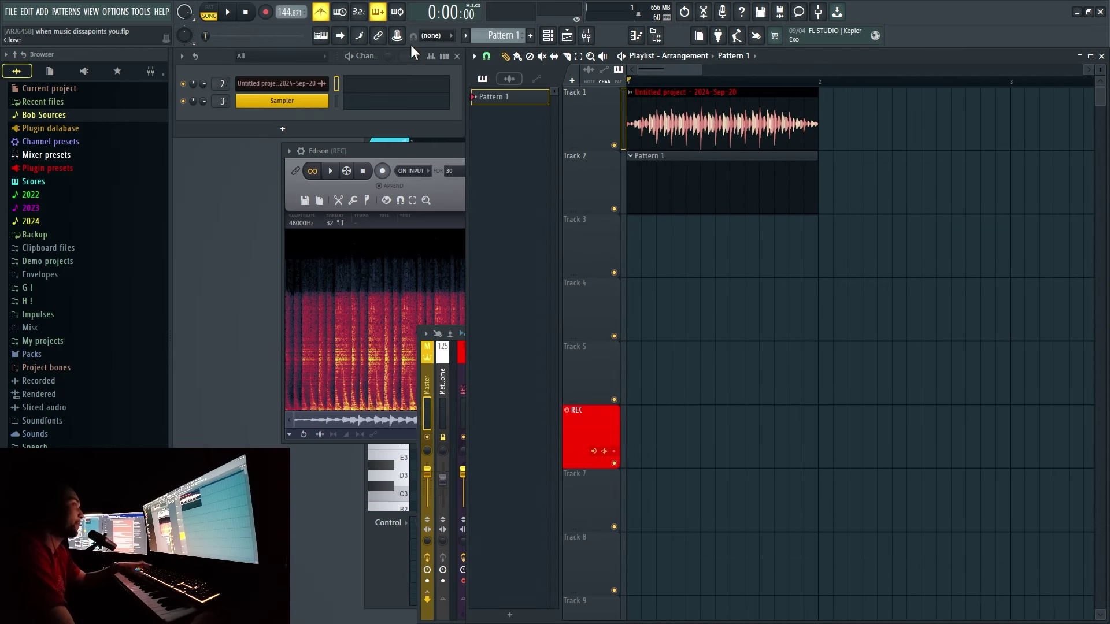
key("space")
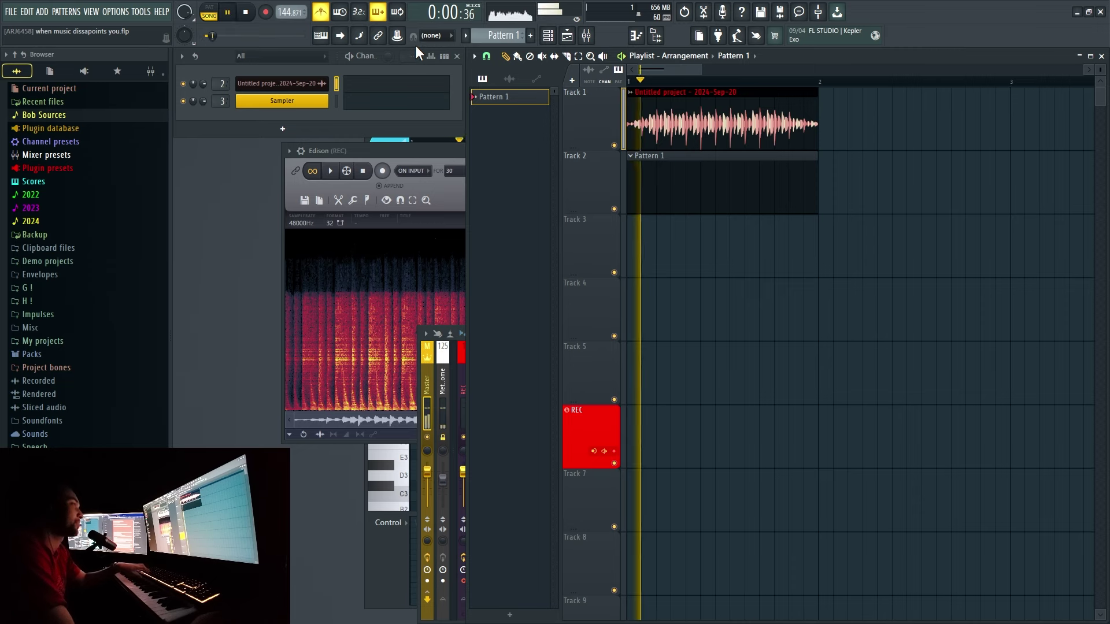
left_click(322, 22)
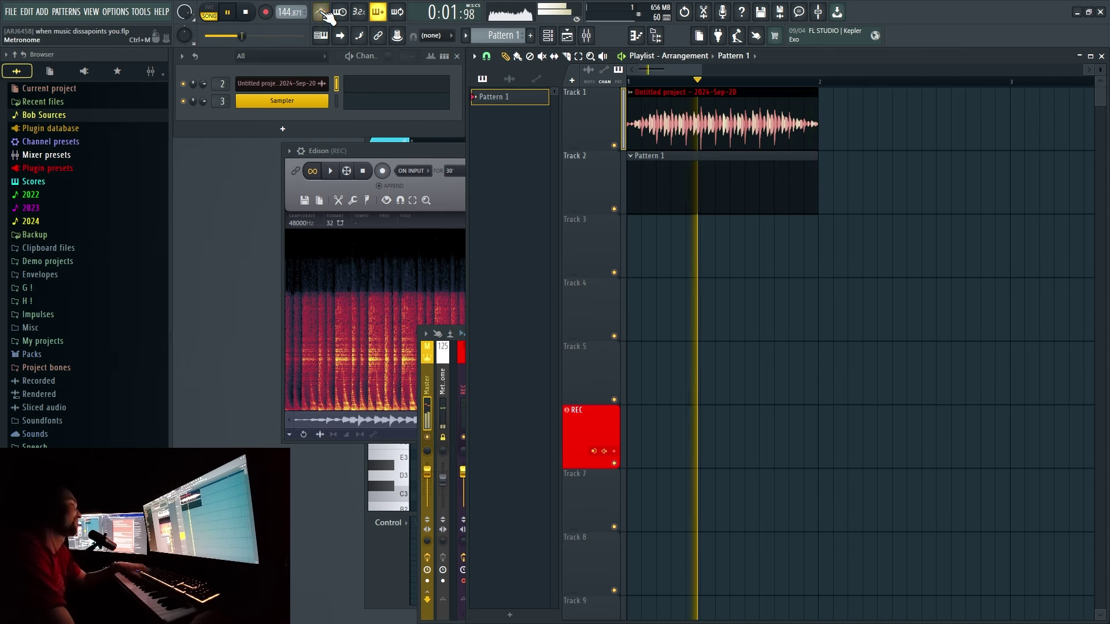
key("space")
Create a Master volume automation clip on Track 3 that fades up from zero at the start and down to zero at the end.
left_click(428, 401)
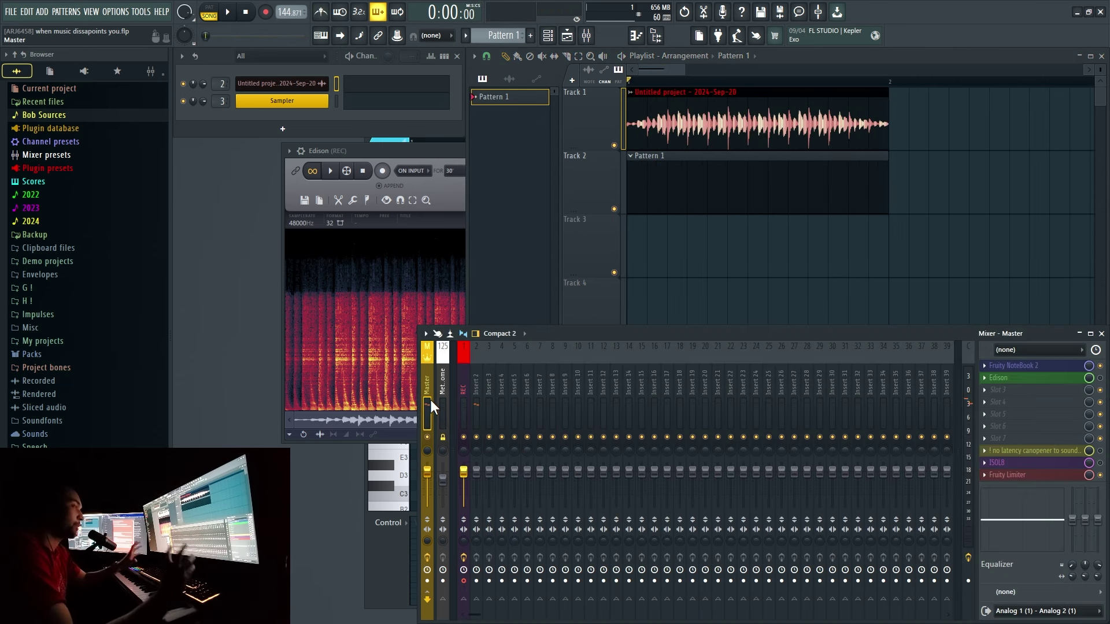
left_click(282, 101)
left_click(282, 101)
right_click(428, 472)
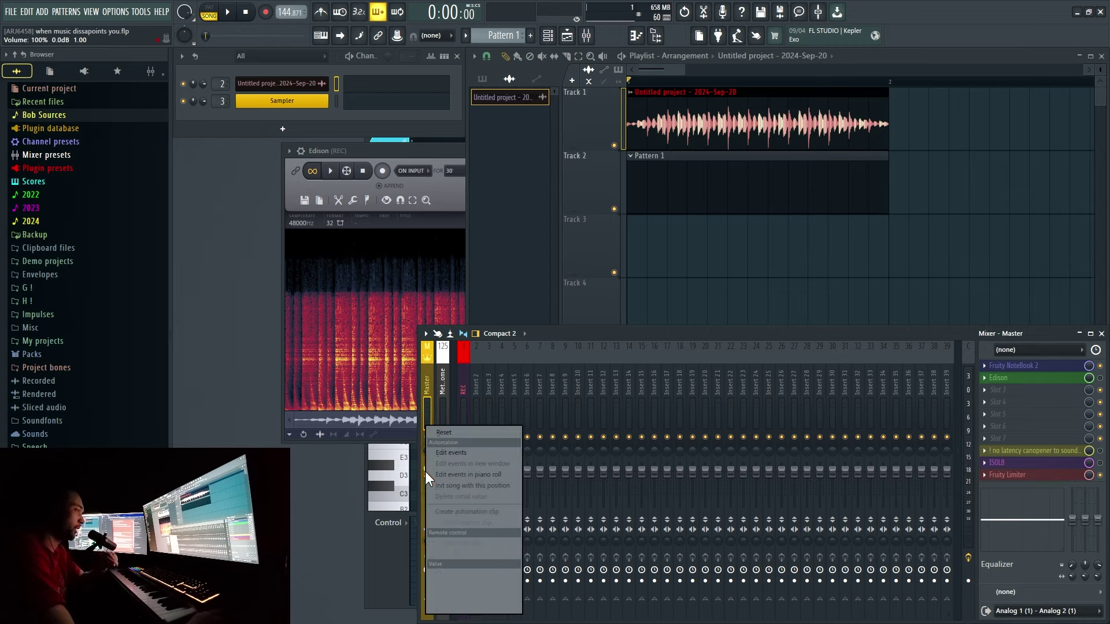
left_click(463, 463)
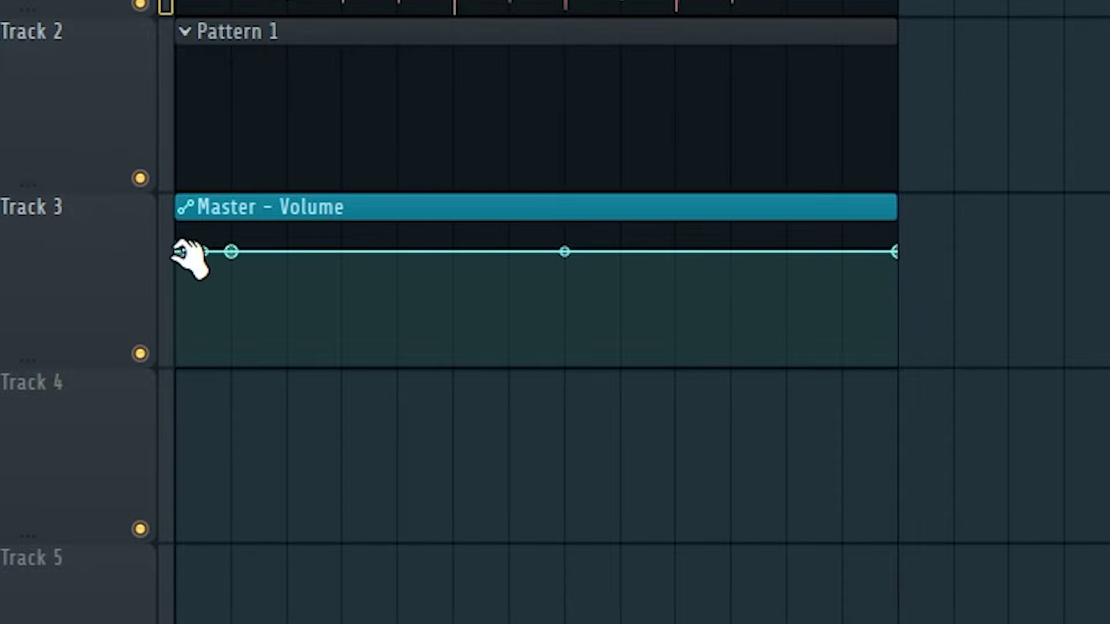
left_click_drag(181, 253, 178, 363)
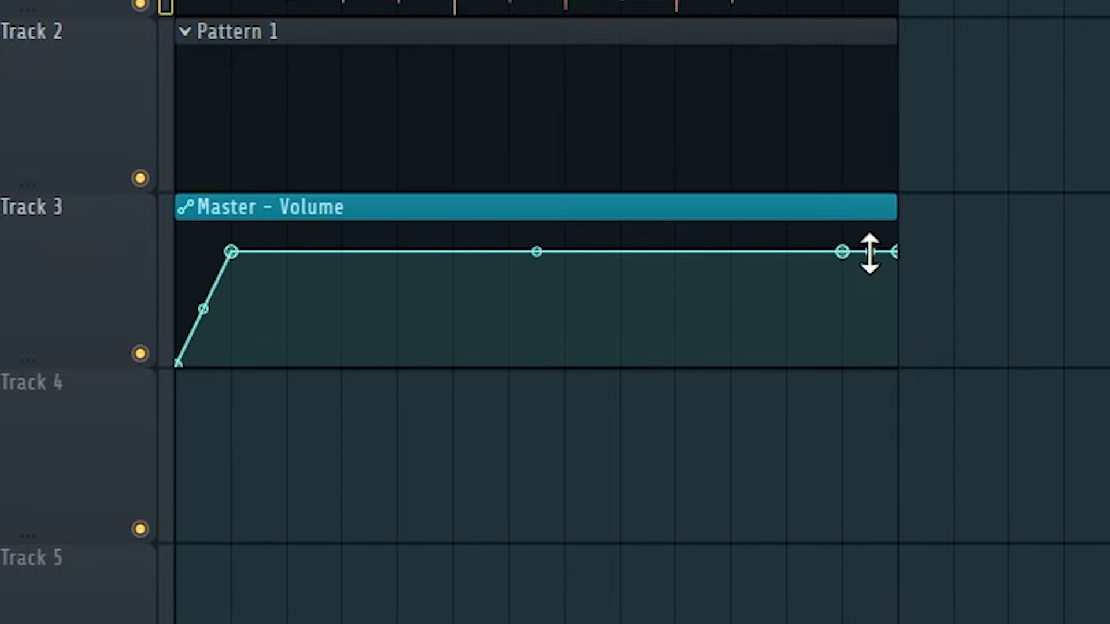
left_click_drag(896, 253, 907, 450)
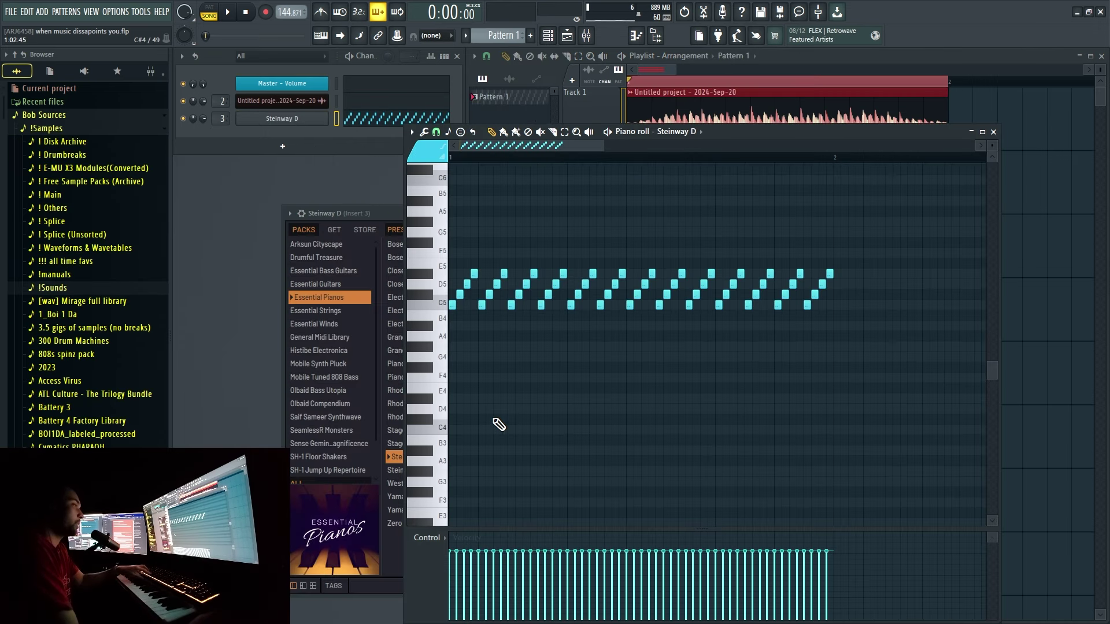
Play the arrangement while examining the Oboes Sustain notes in the piano roll and the clips in the playlist.
key("space")
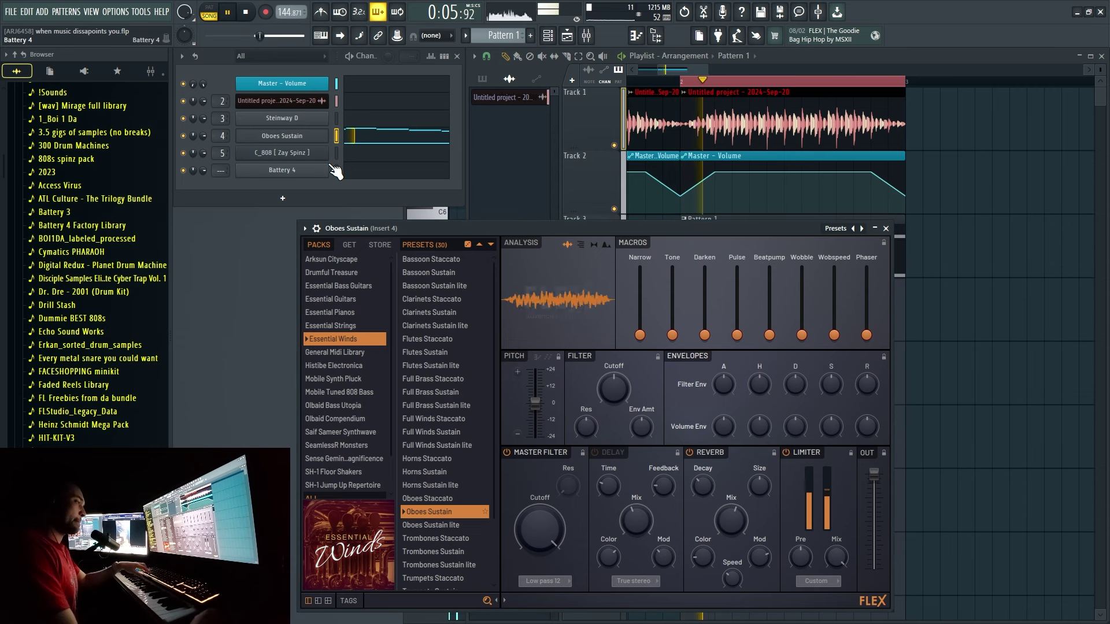
left_click(698, 240)
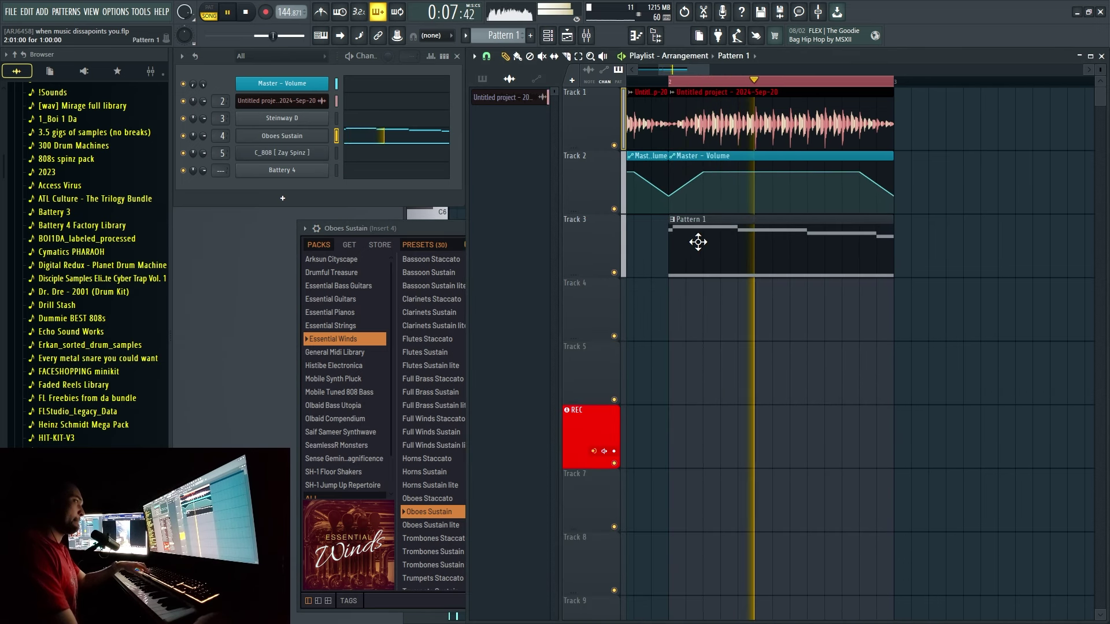
left_click(441, 142)
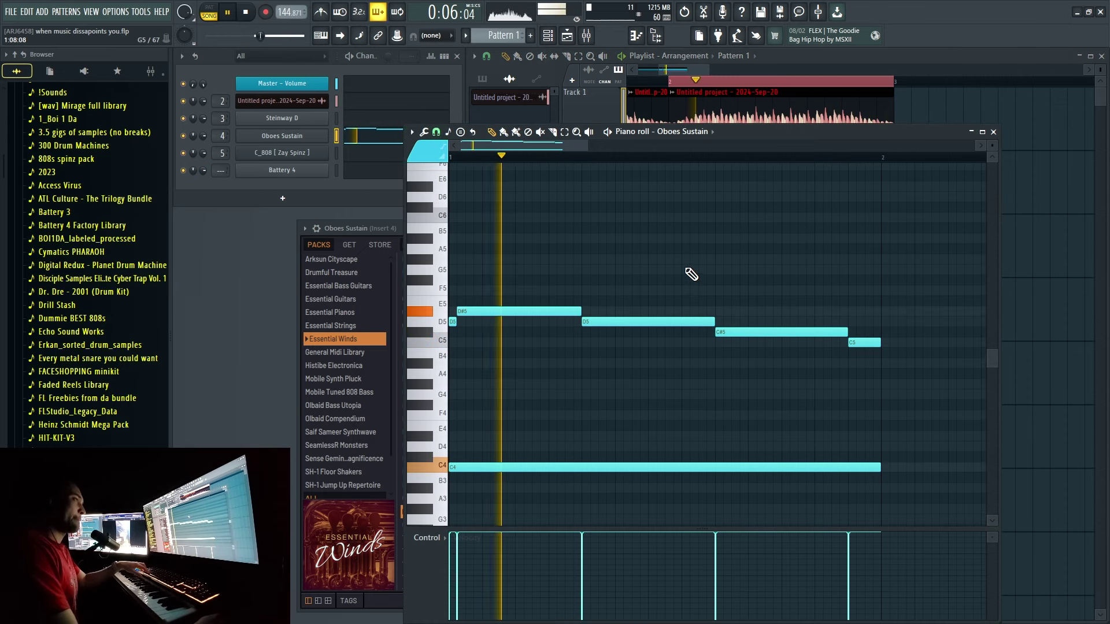
left_click(740, 112)
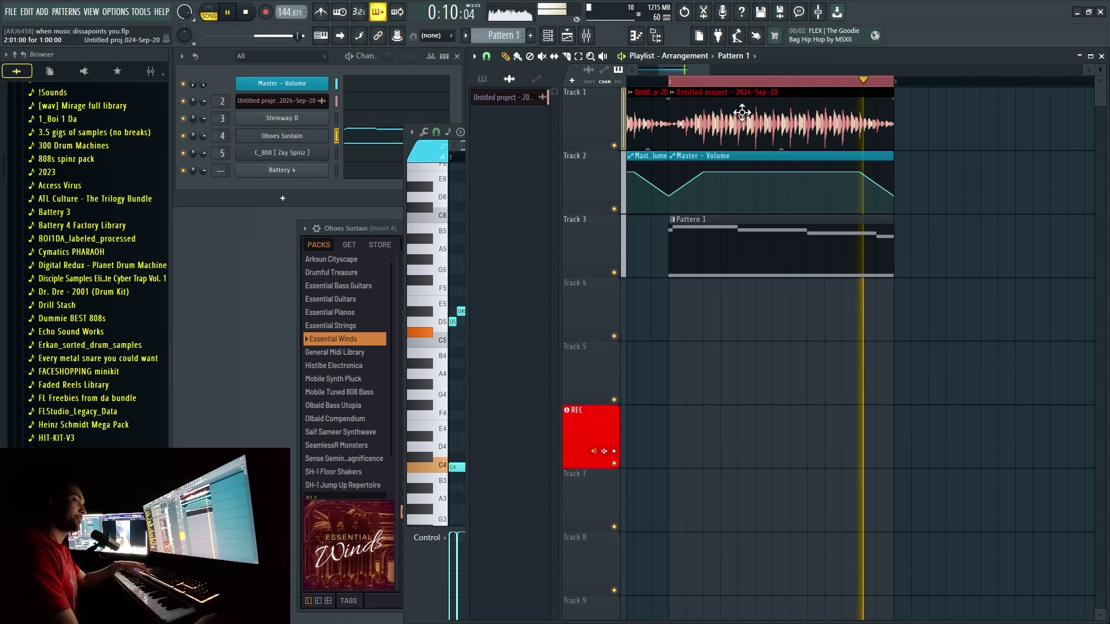
key("space")
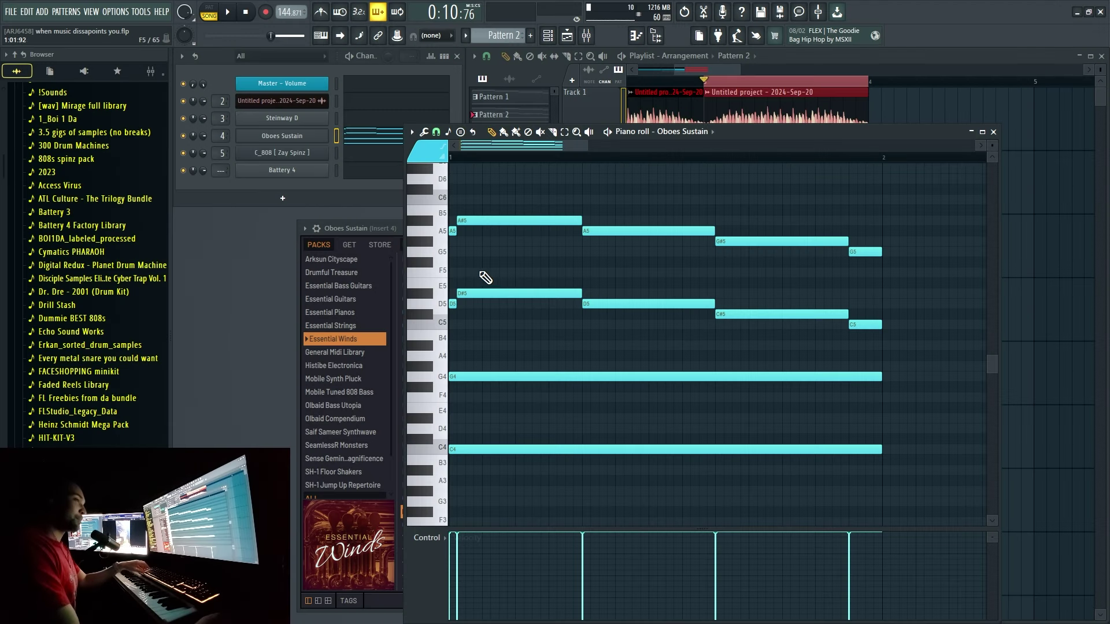
scroll(639, 268, "up", 1)
scroll(564, 265, "down", 1)
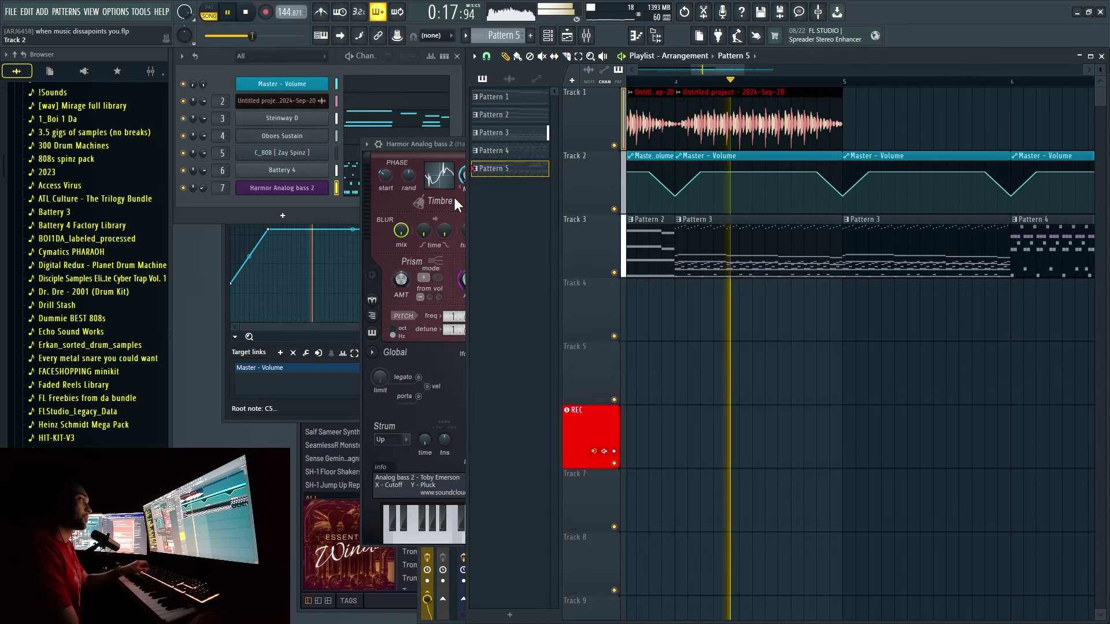
Solo the Harmor Analog bass 2 track in the mixer during playback and return to the playlist.
left_click(459, 143)
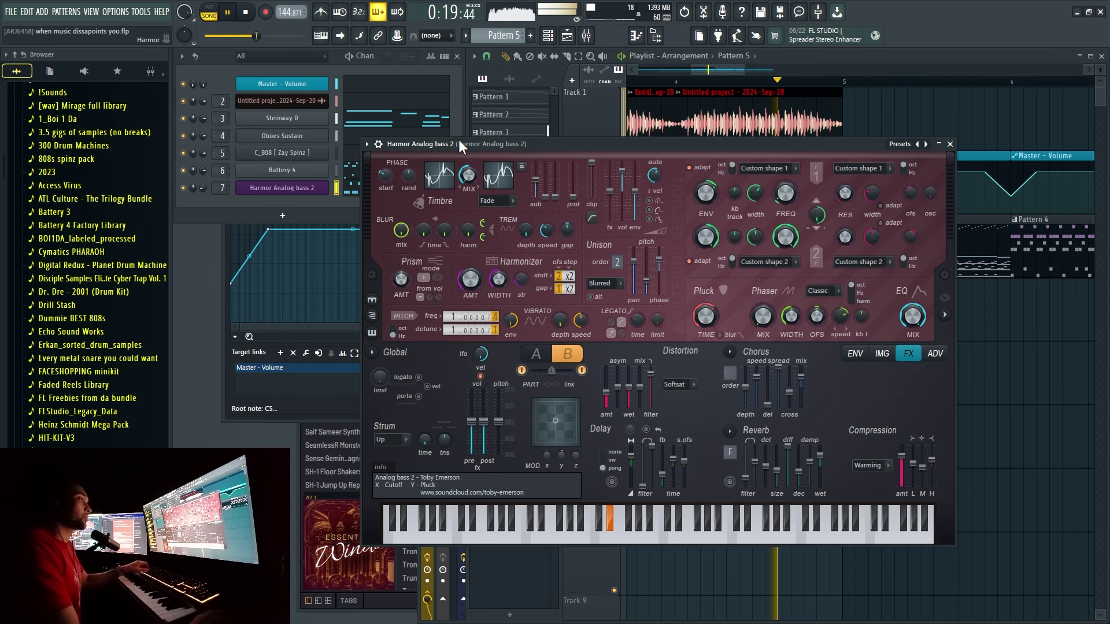
left_click(585, 36)
right_click(540, 437)
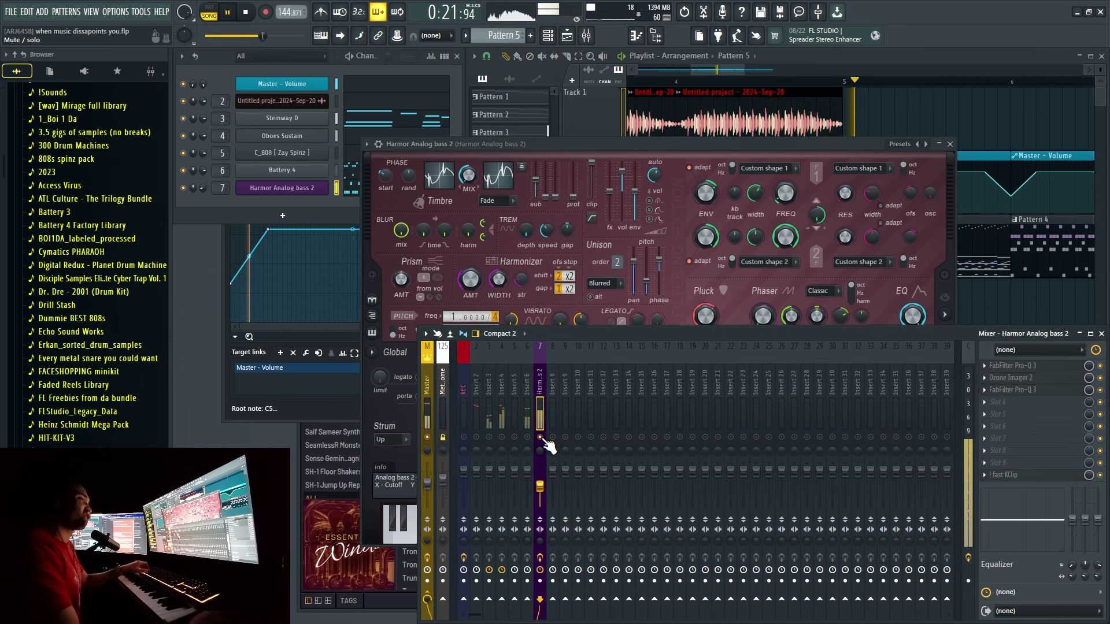
left_click(820, 124)
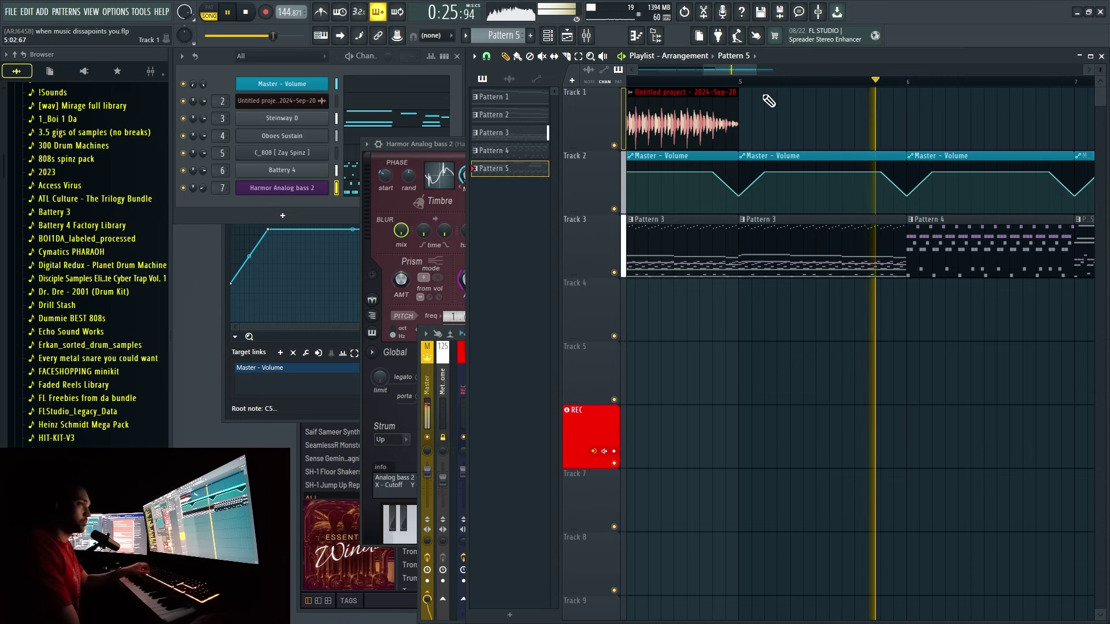
Play the arrangement on from bar 6 and select the Pattern 4 and Pattern 5 clips on Track 3 to examine their notes.
key("space")
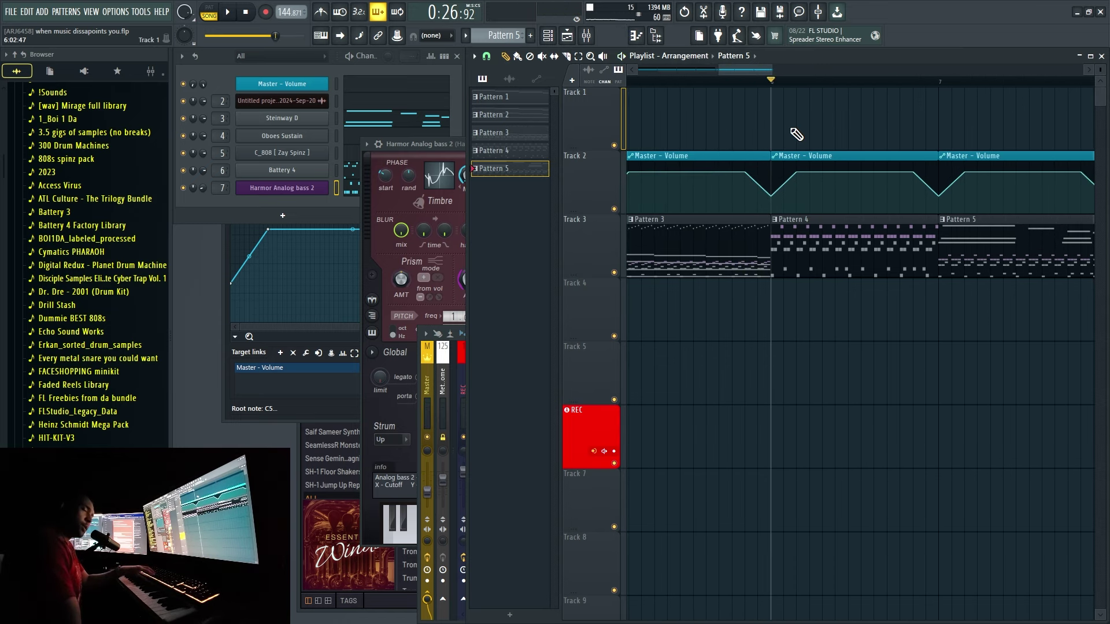
key("space")
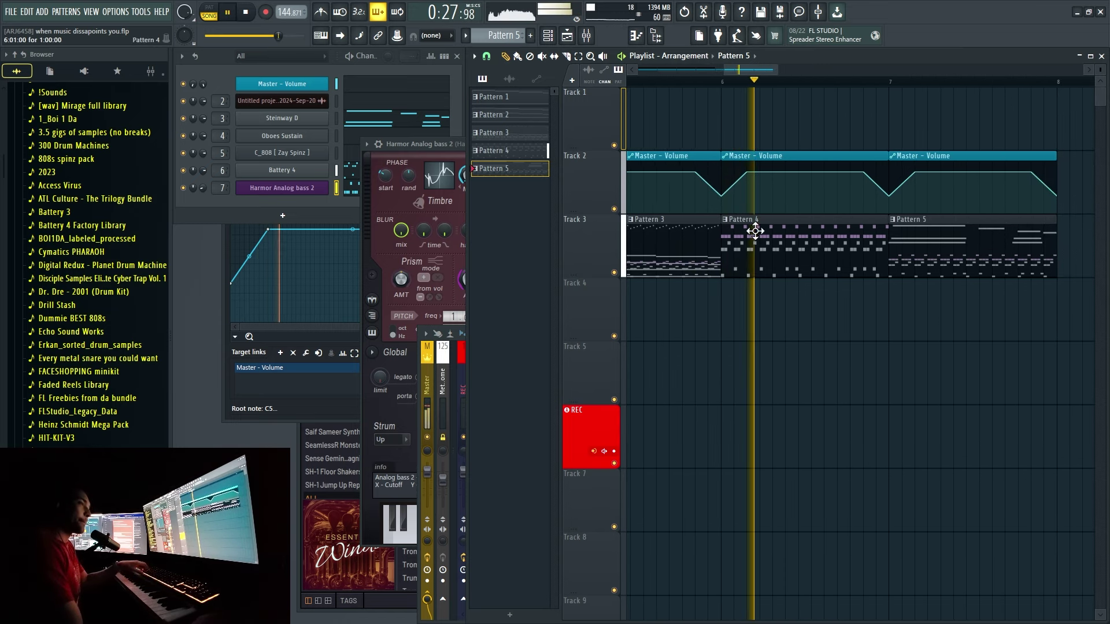
left_click(767, 246)
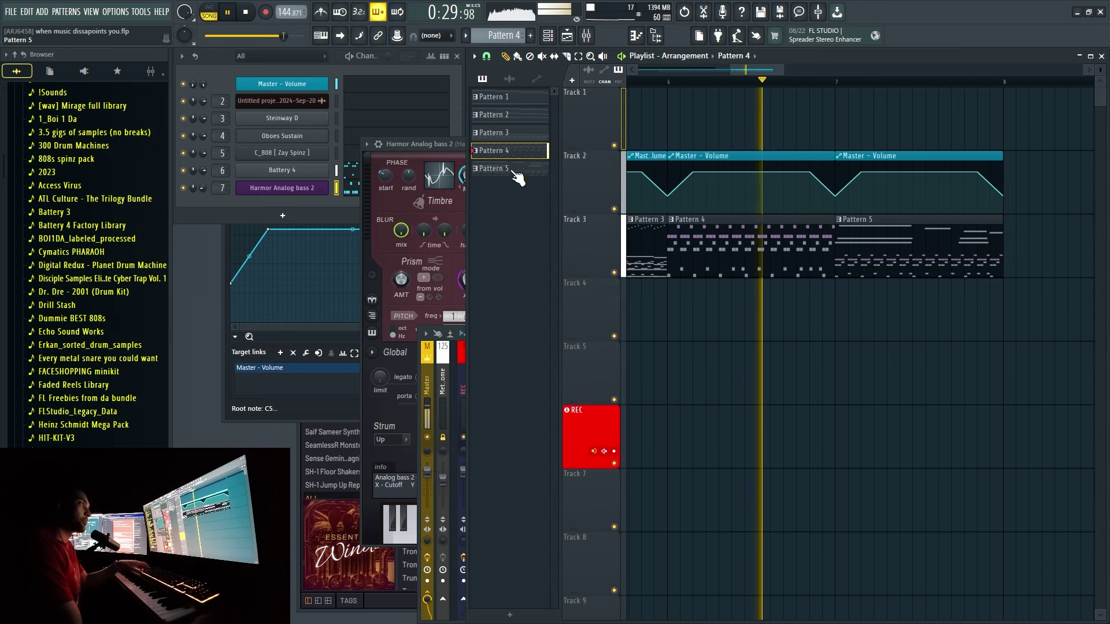
left_click(456, 121)
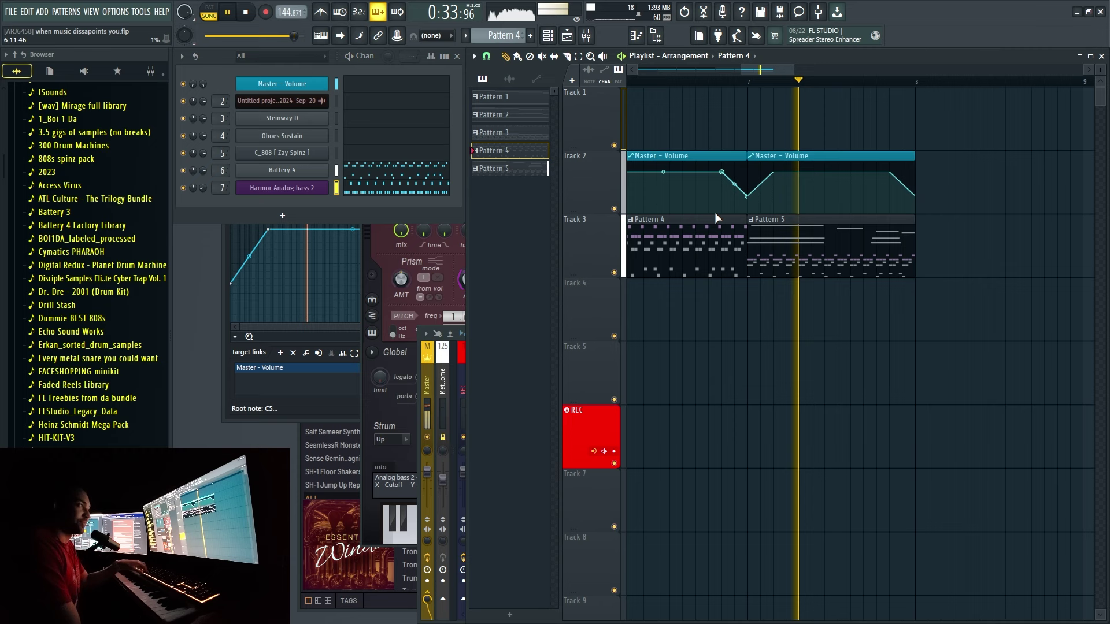
left_click(766, 260)
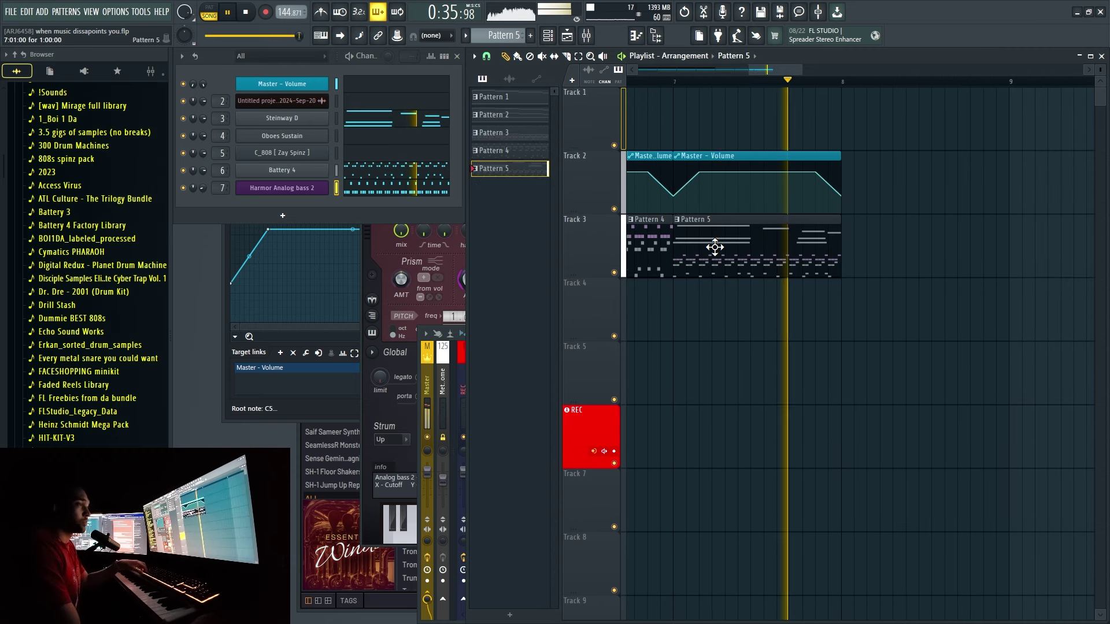
Duplicate the Pattern 5 clip and its volume automation at bar 8 as a unique pattern, and select that bar as the loop.
key("ctrl+b")
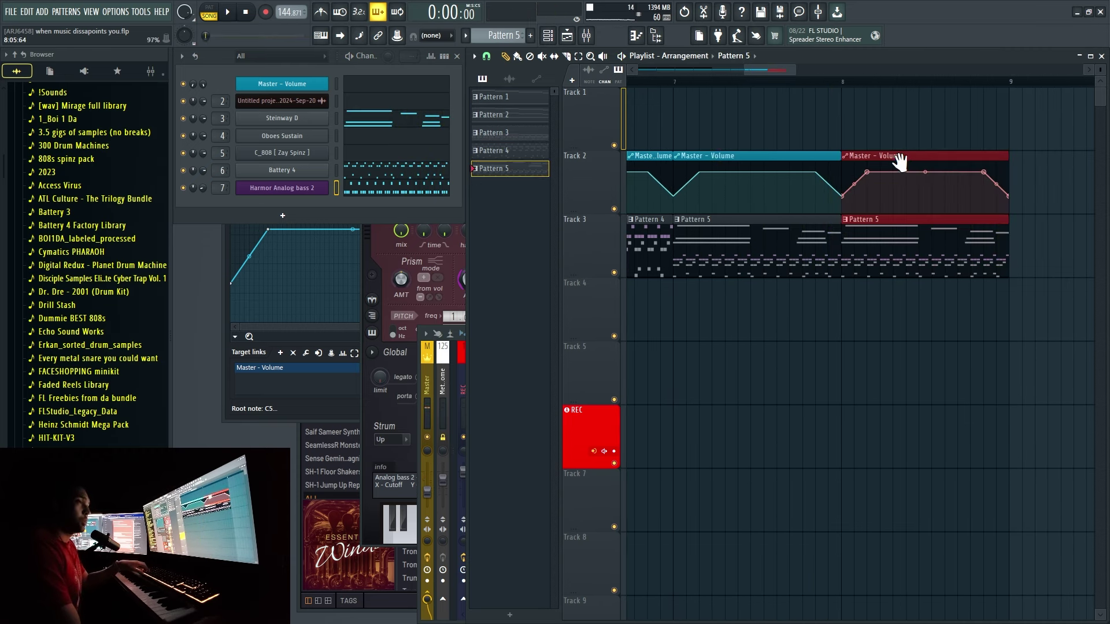
key("space")
left_click_drag(808, 91, 840, 89)
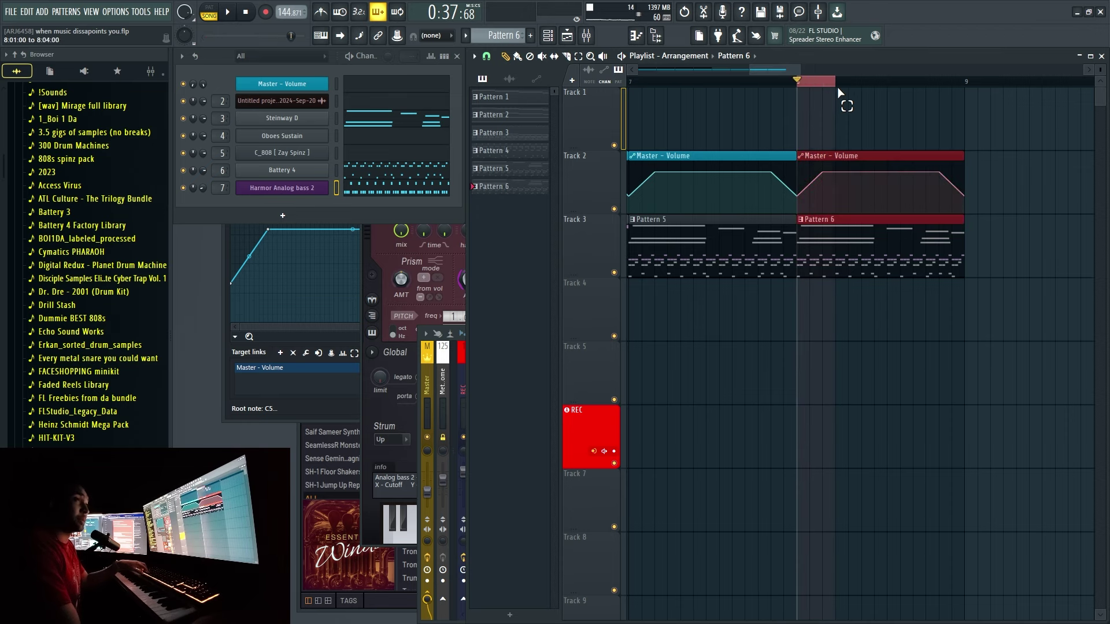
scroll(798, 141, "right", 2)
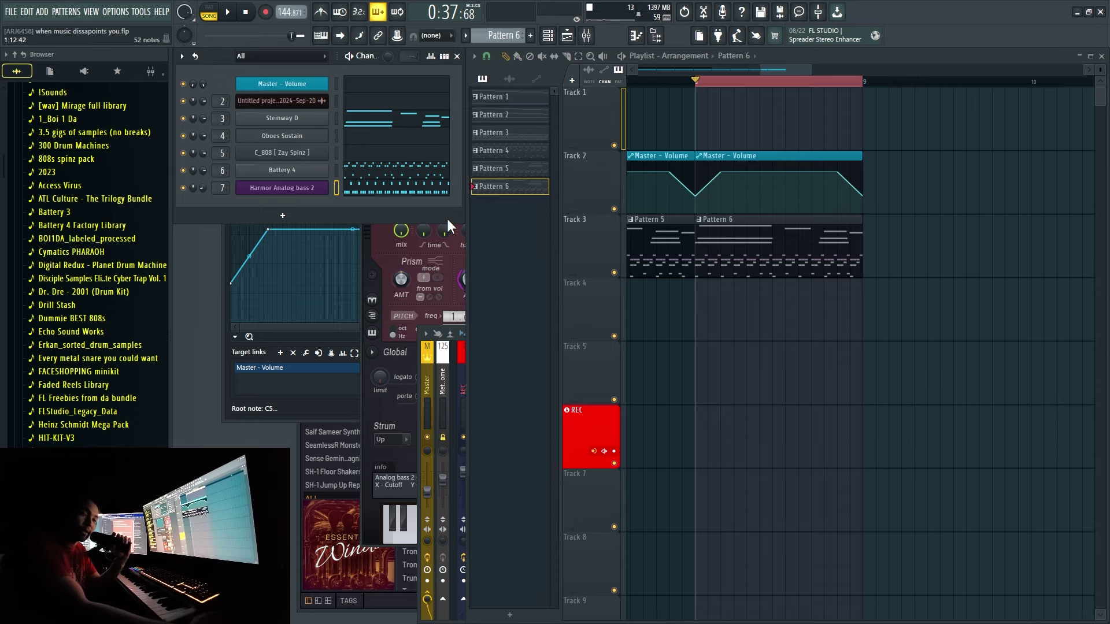
Copy the Steinway D channel's notes in Pattern 6 and paste them into the Oboes Sustain channel during playback.
key("space")
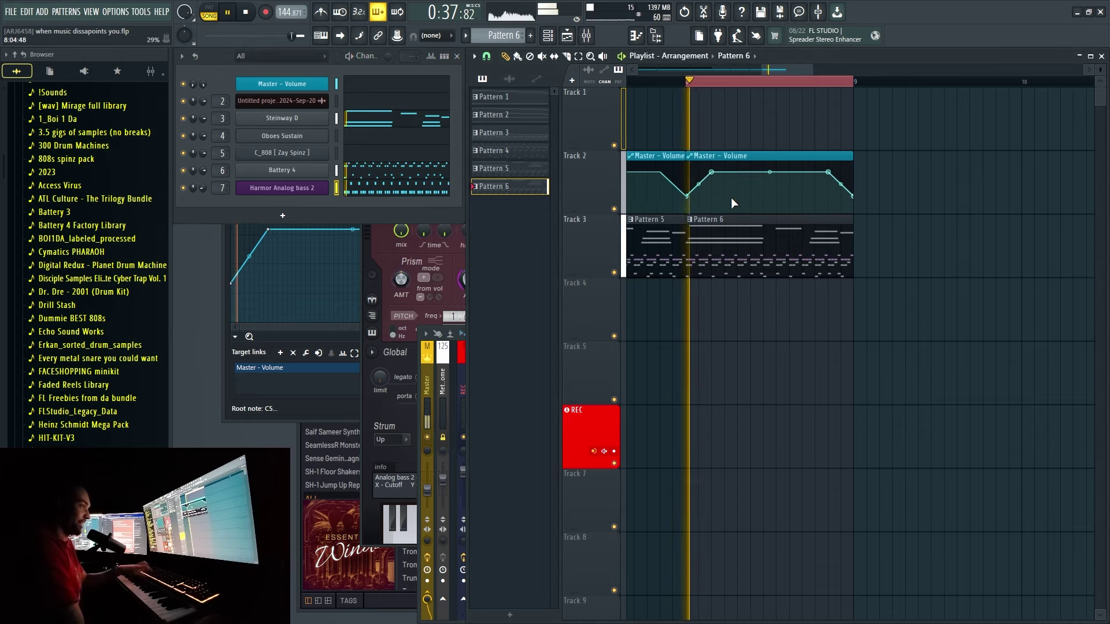
right_click(324, 117)
left_click(454, 129)
right_click(326, 133)
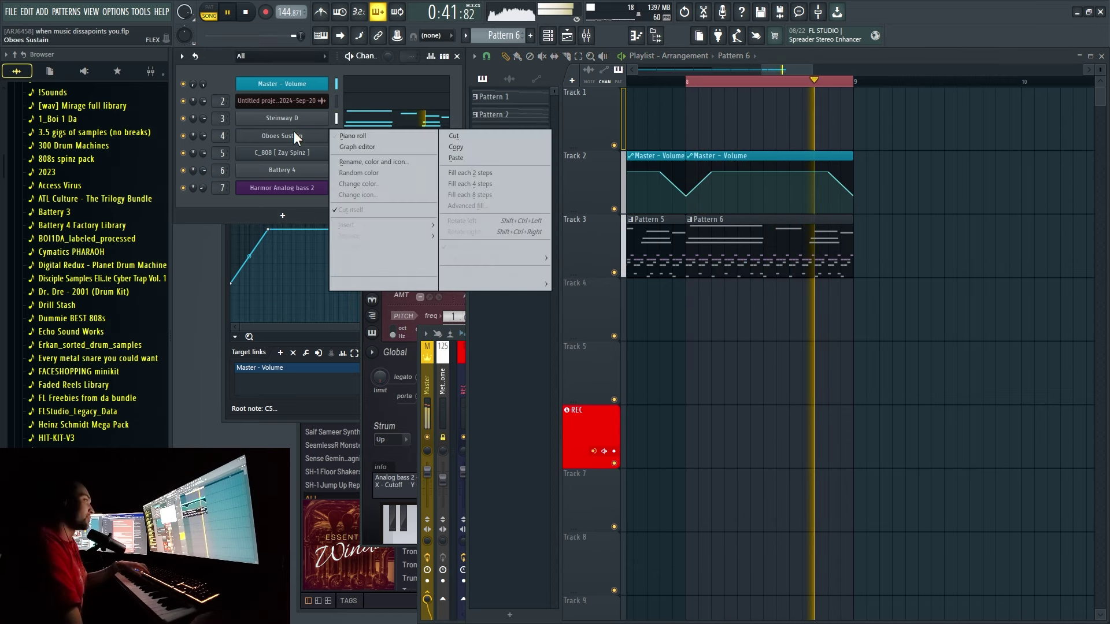
left_click(491, 154)
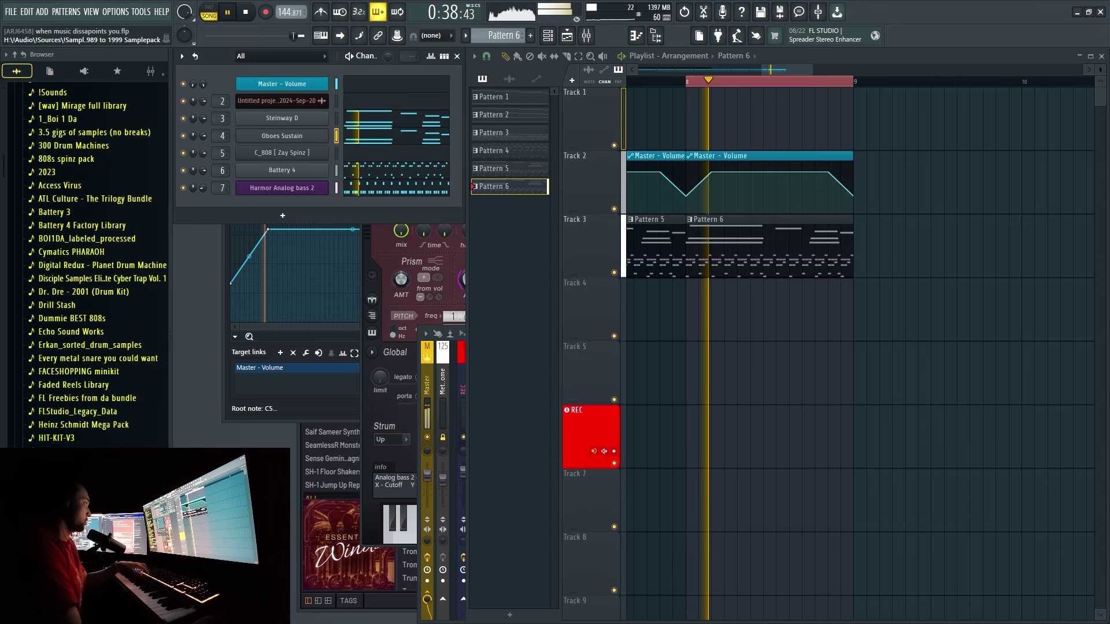
Open the pasted Oboes Sustain notes of Pattern 6 in the piano roll and transpose them down an octave.
left_click(397, 137)
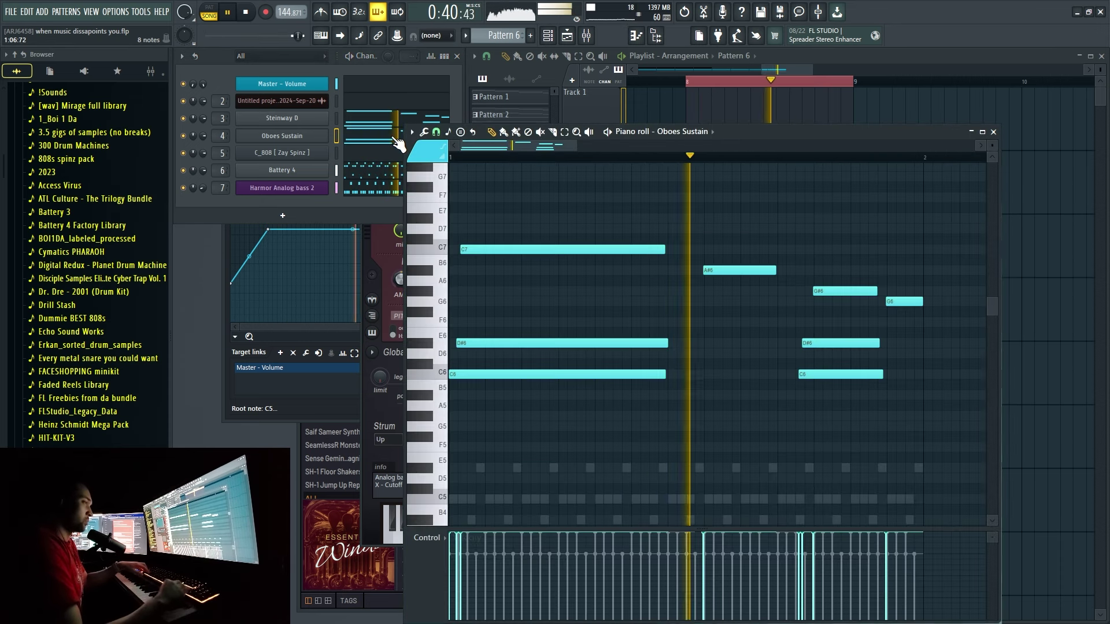
key("ctrl+Down")
scroll(512, 236, "down", 4)
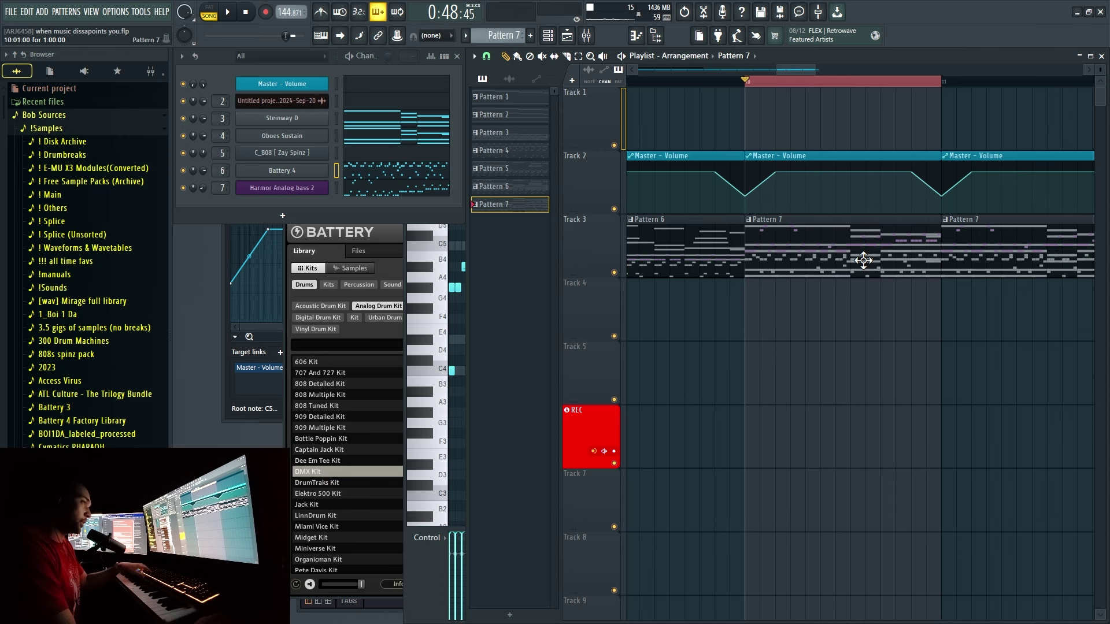
Play the arrangement from bar 10 and examine the Harmor Analog bass 2 notes in Pattern 7.
key("space")
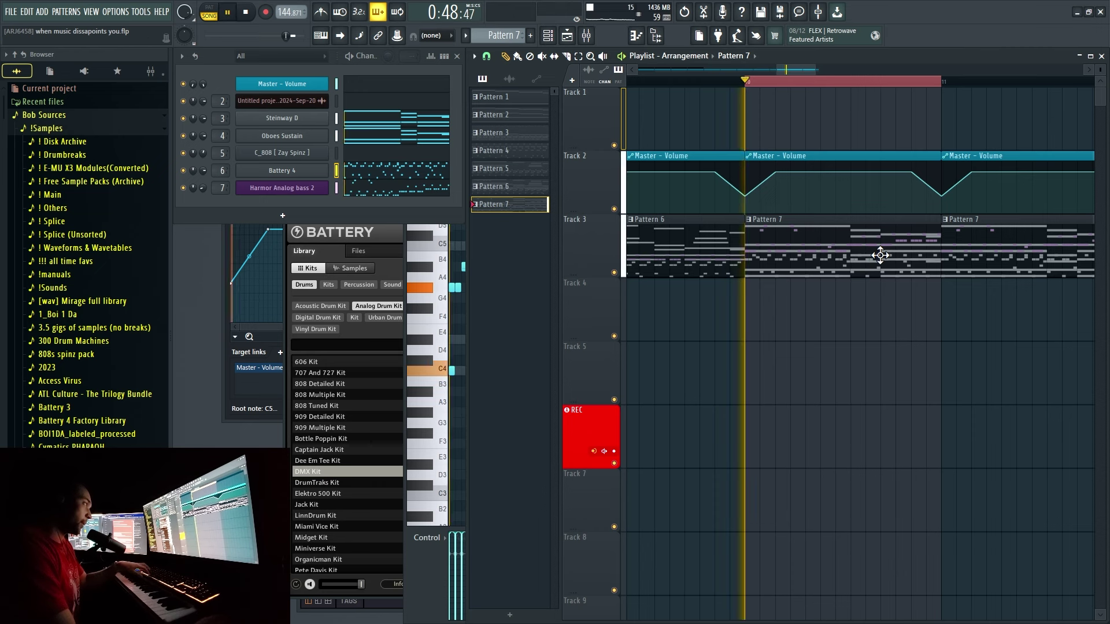
key("F7")
scroll(488, 294, "up", 3)
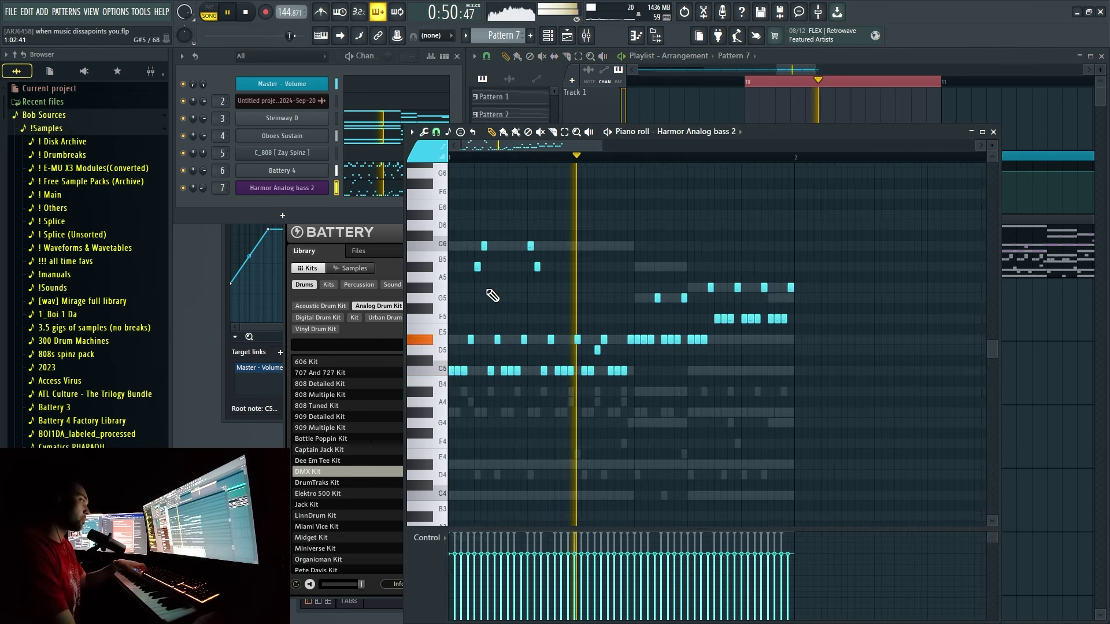
scroll(578, 289, "up", 2, "ctrl")
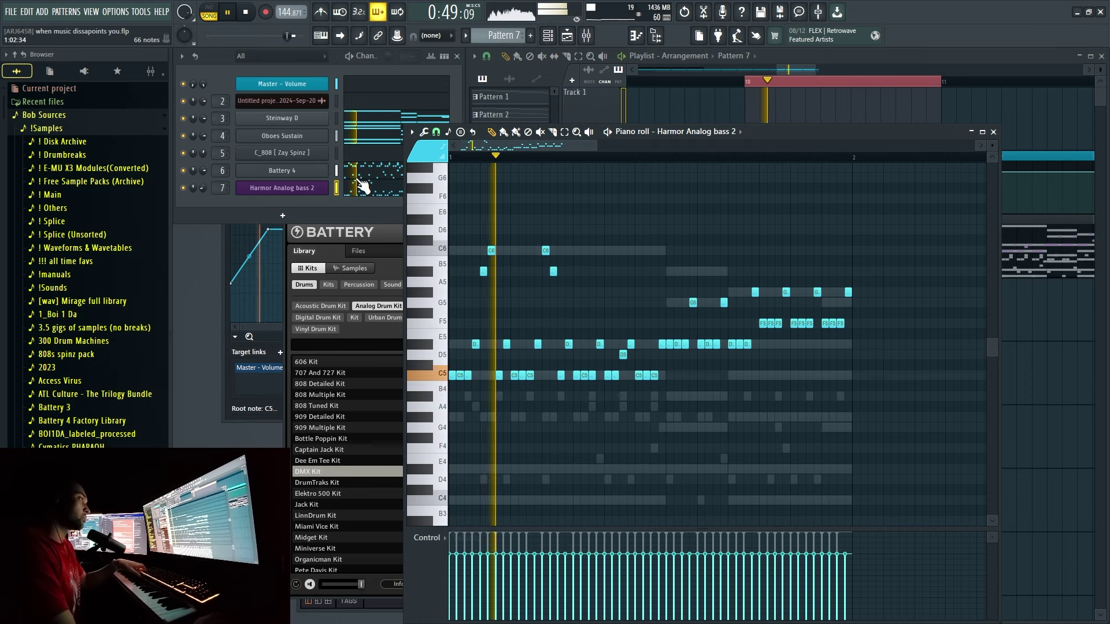
Examine the Battery 4 drum notes in Pattern 7 during playback and return to the playlist.
left_click(336, 171)
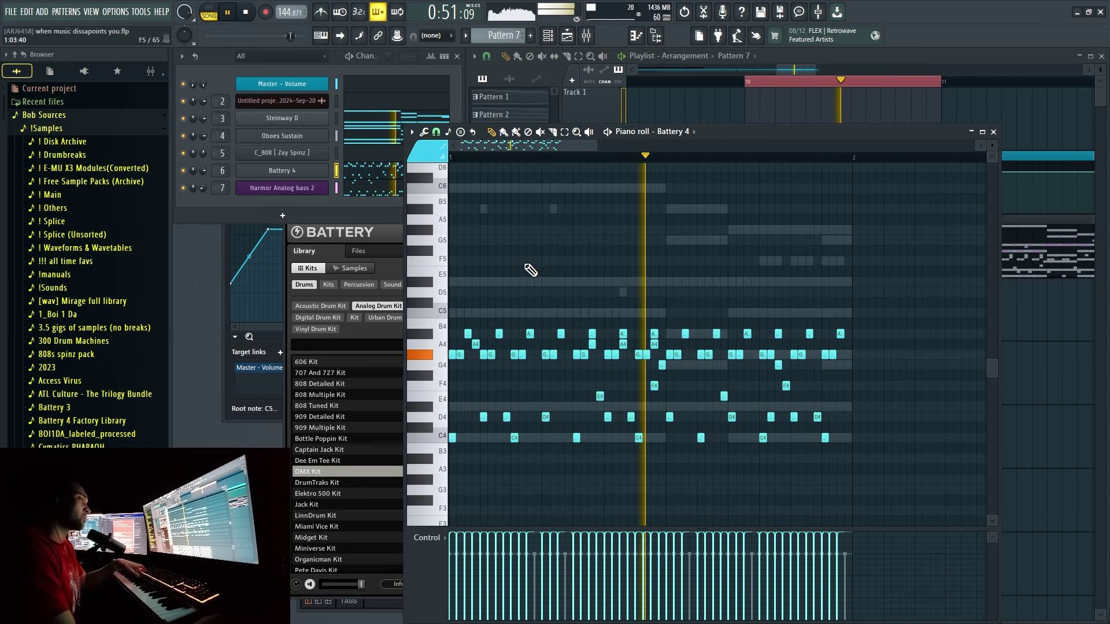
scroll(527, 265, "down", 2)
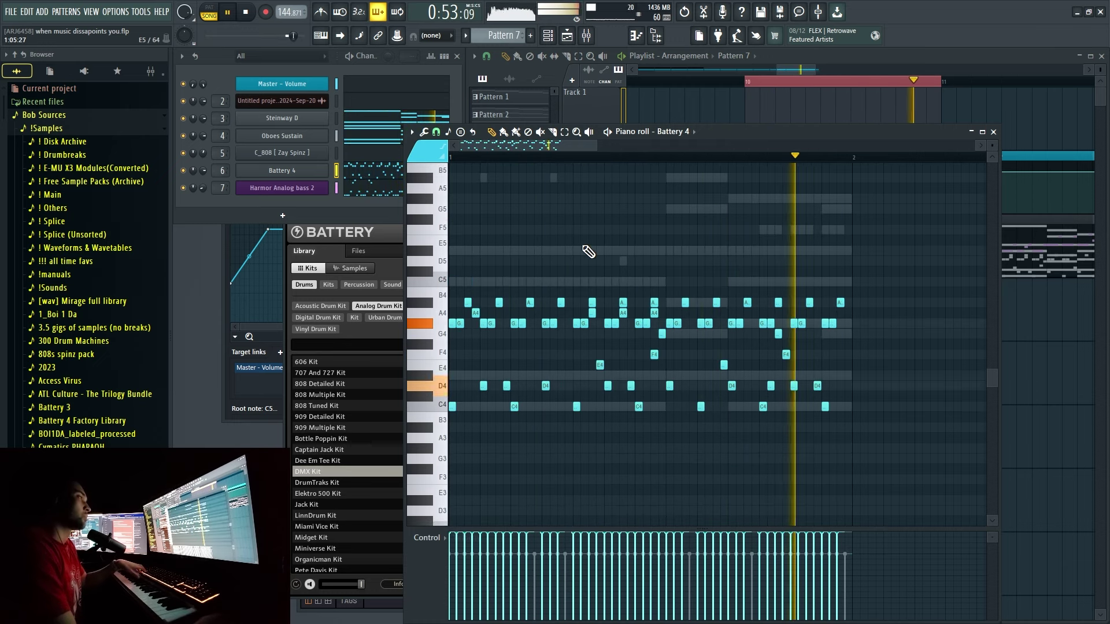
left_click(455, 99)
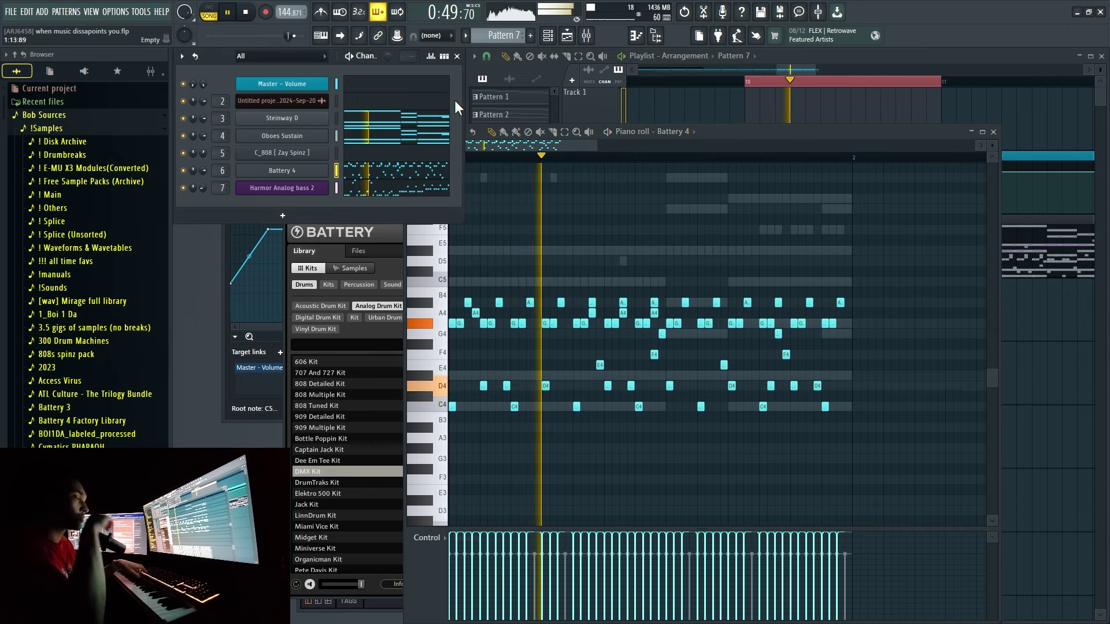
left_click(554, 113)
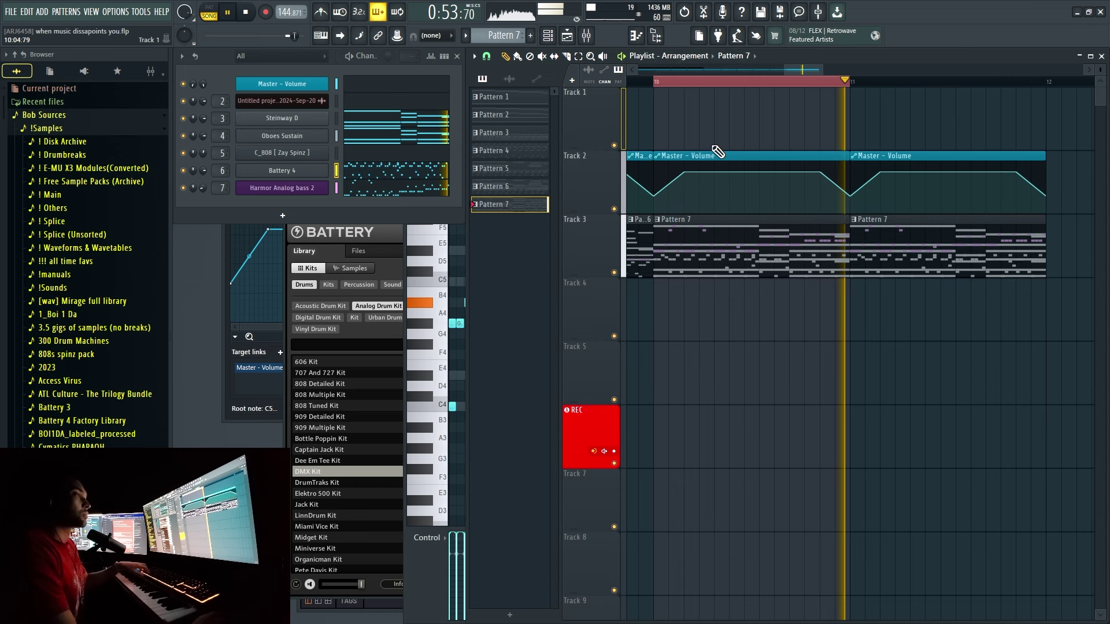
key("space")
scroll(782, 145, "down", 2)
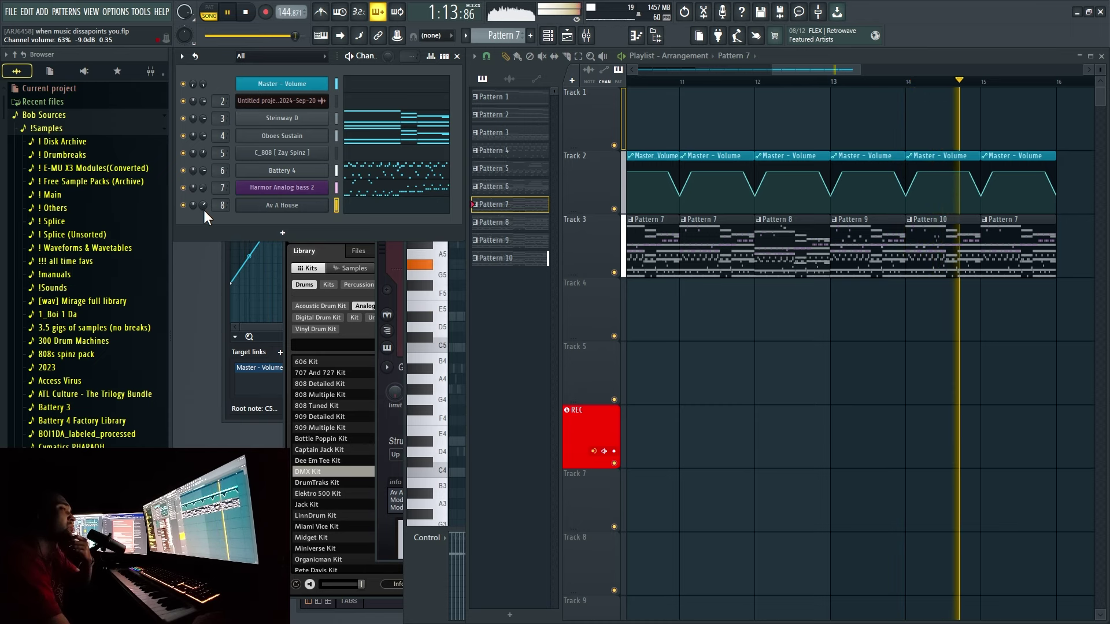
Duplicate the Pattern 7 clip and its volume automation from bar 16 to bar 17 during playback.
key("space")
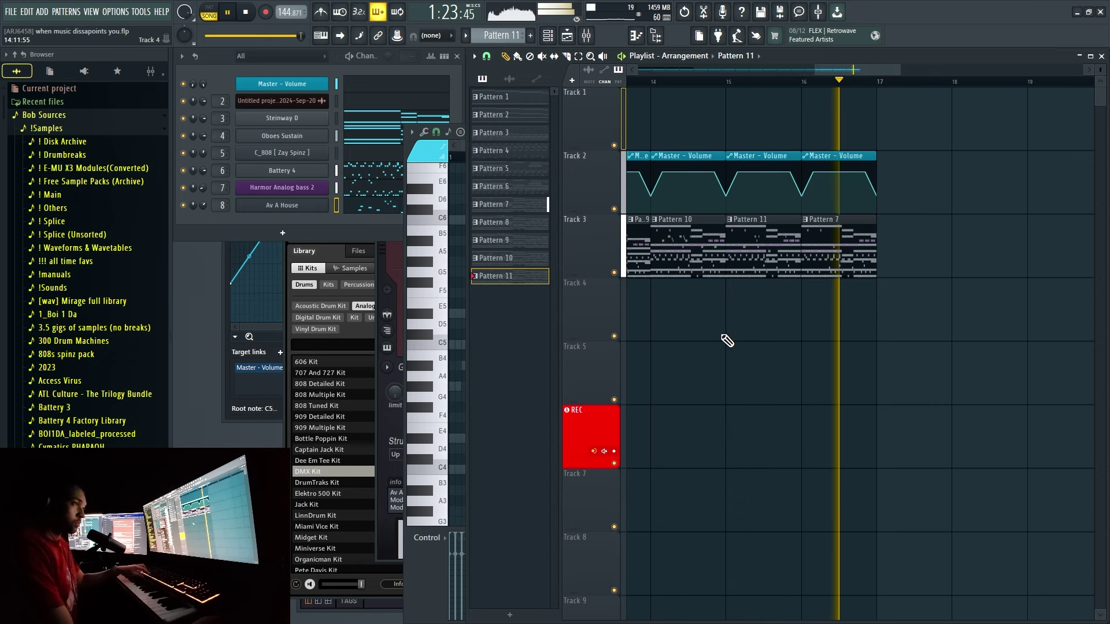
left_click_drag(877, 339, 836, 174)
key("ctrl+b")
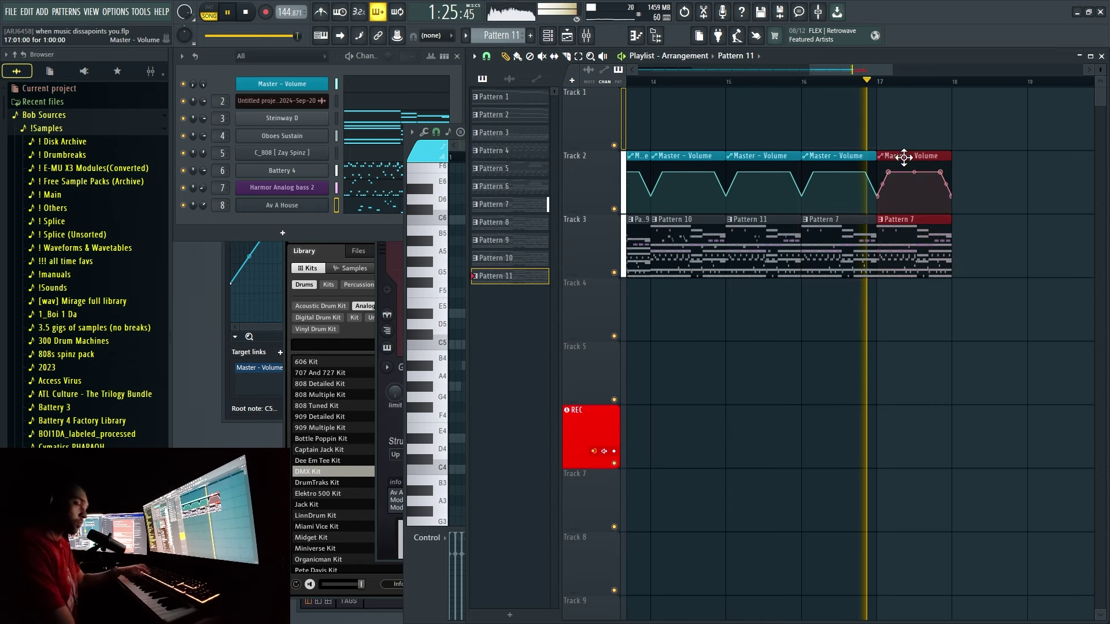
left_click(915, 137)
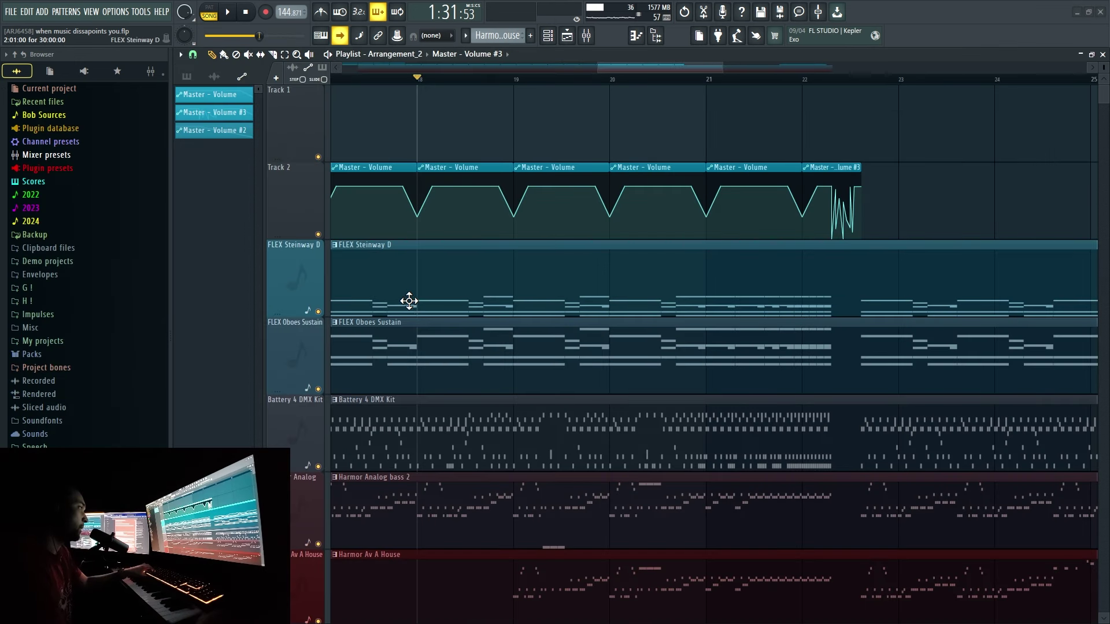
Play Arrangement_2 from bar 18 through its closing bars and stop playback.
scroll(409, 301, "up", 4)
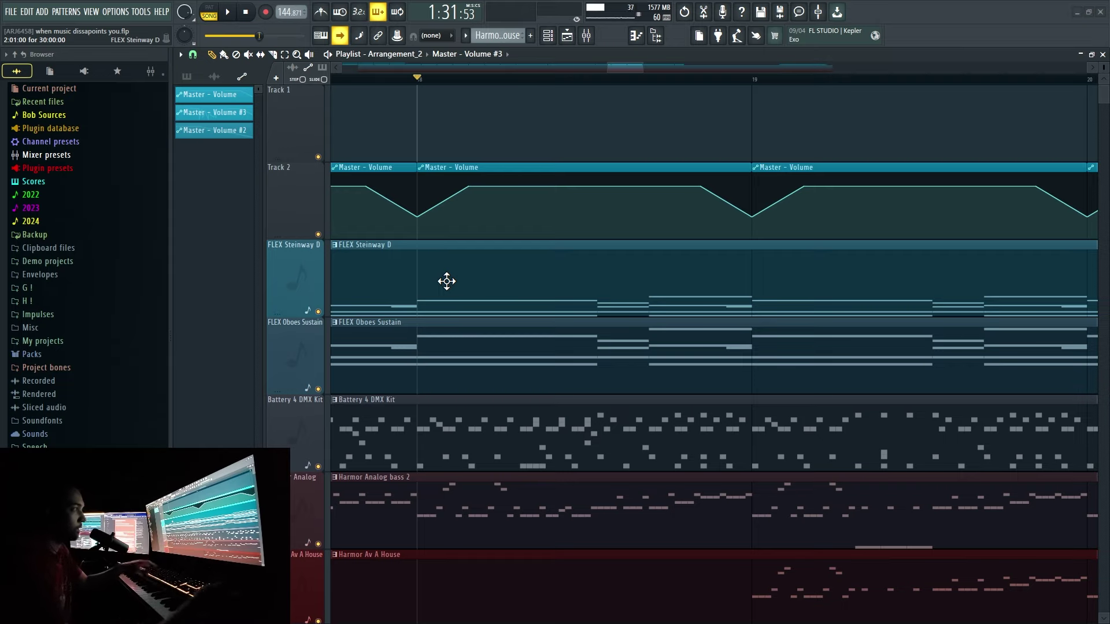
key("space")
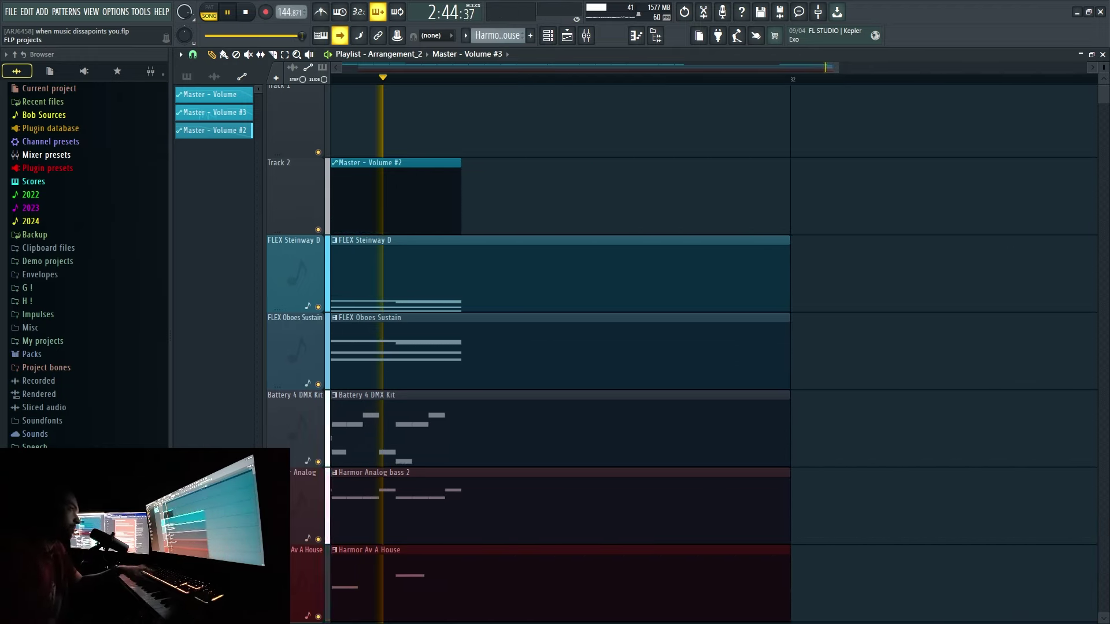
key("space")
Place the playhead at bar 30 and examine the Master - Volume #2 fade-out near the arrangement's end.
scroll(501, 371, "down", 6)
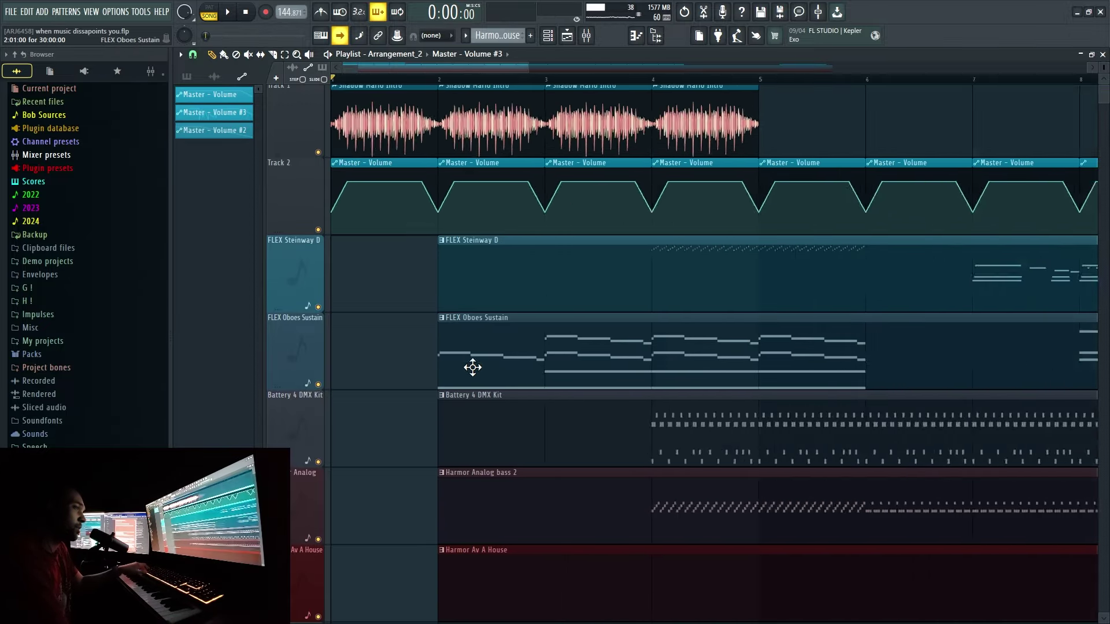
scroll(472, 368, "down", 6)
scroll(818, 312, "up", 3)
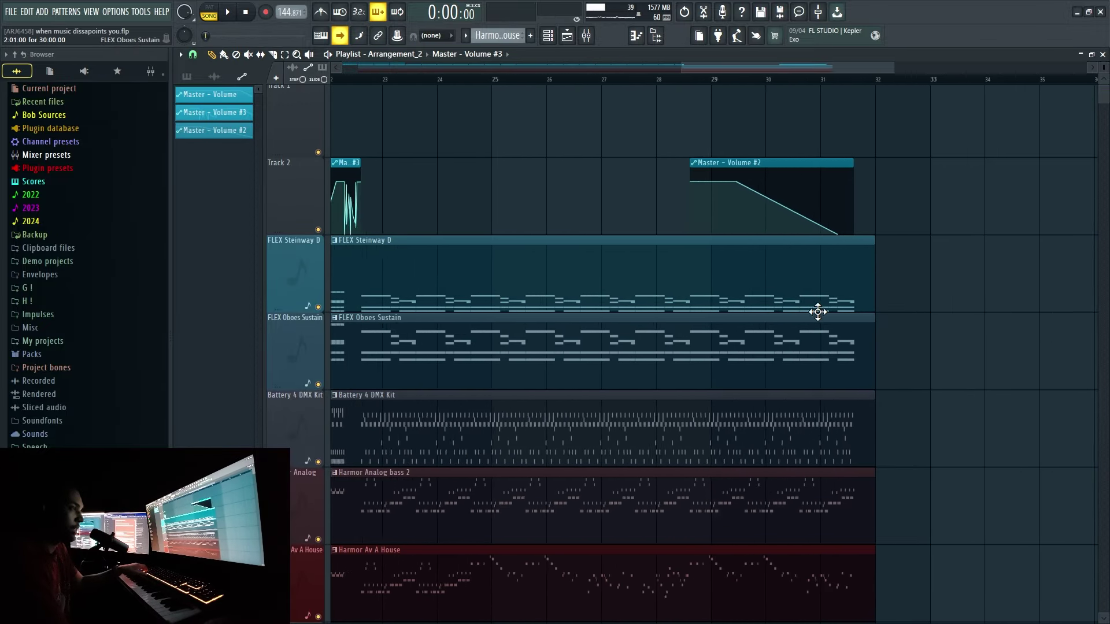
scroll(818, 312, "up", 1)
left_click(804, 91)
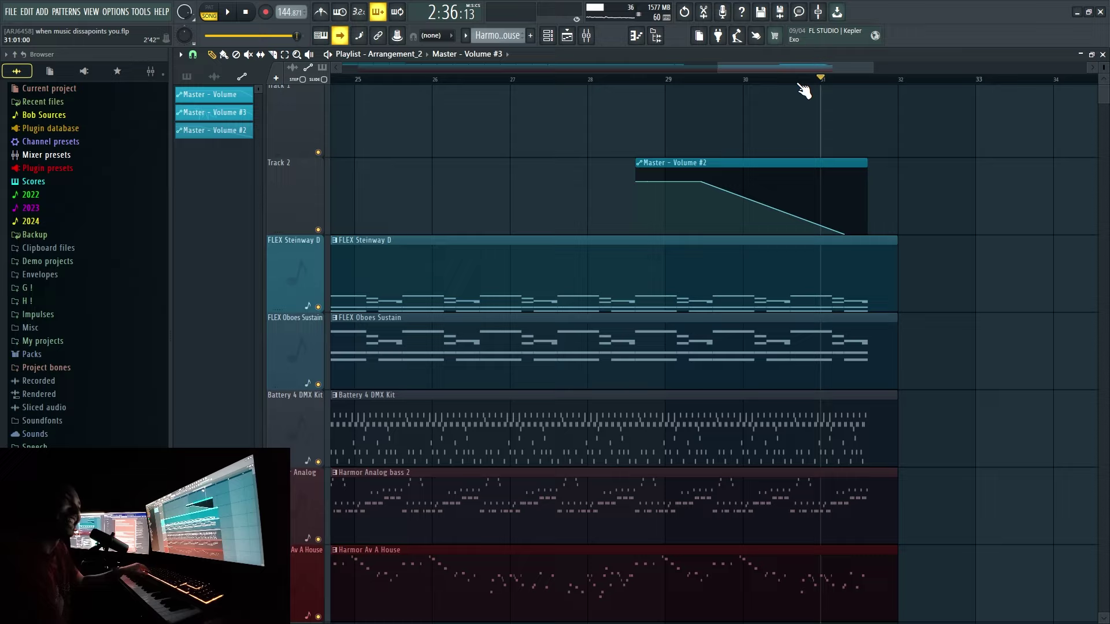
left_click(744, 82)
scroll(744, 81, "up", 2)
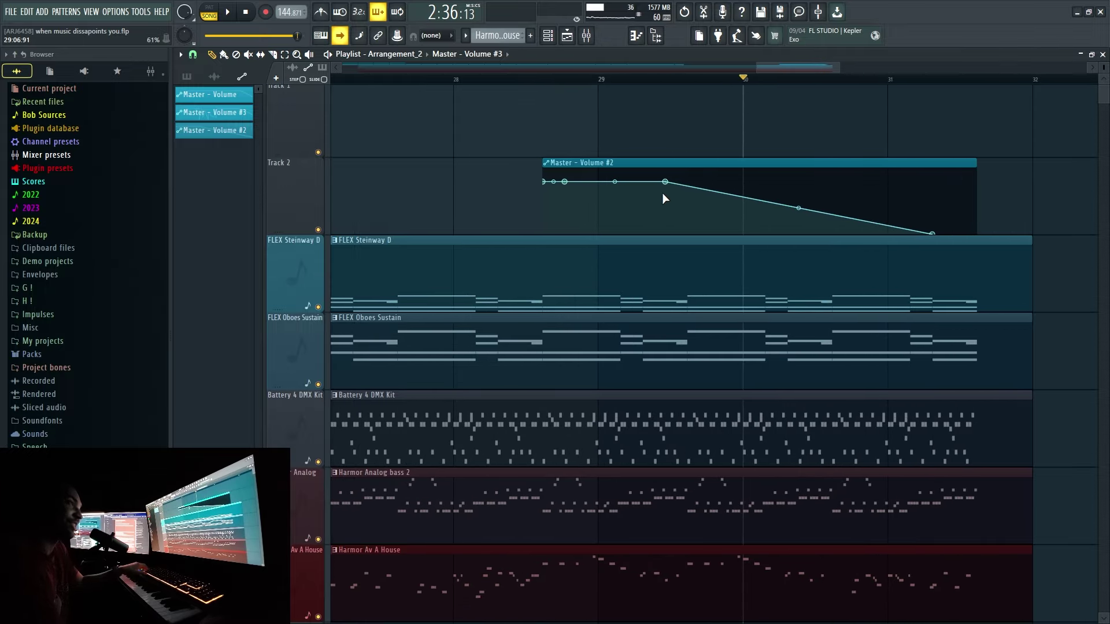
Review the whole arrangement's track layout and examine the intro sample clips and volume automation in the opening bars.
scroll(636, 213, "down", 4)
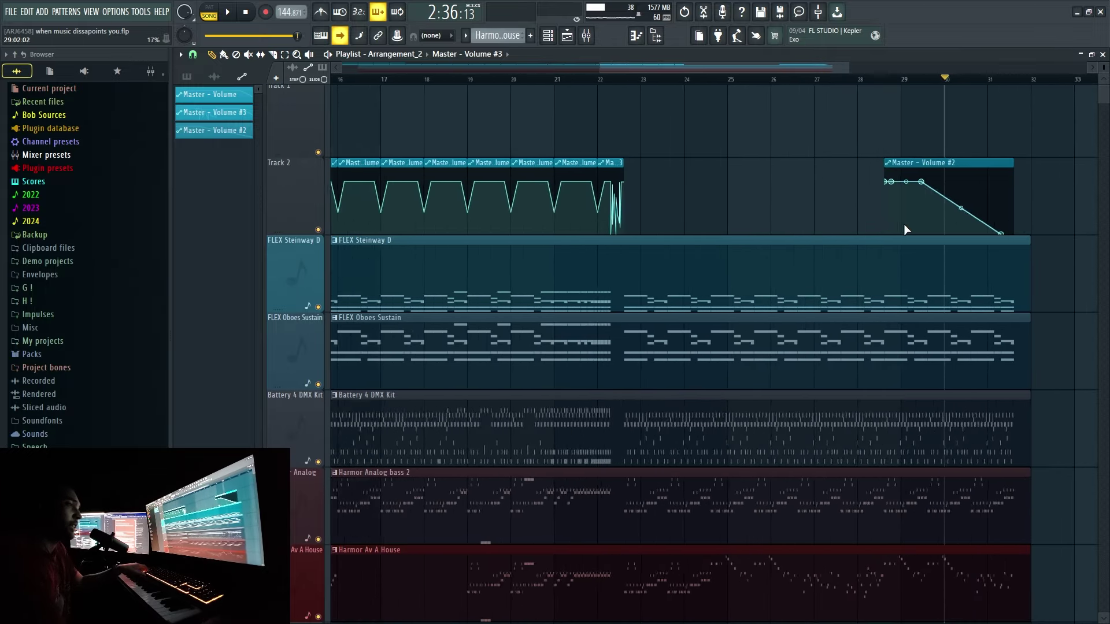
scroll(748, 211, "down", 3)
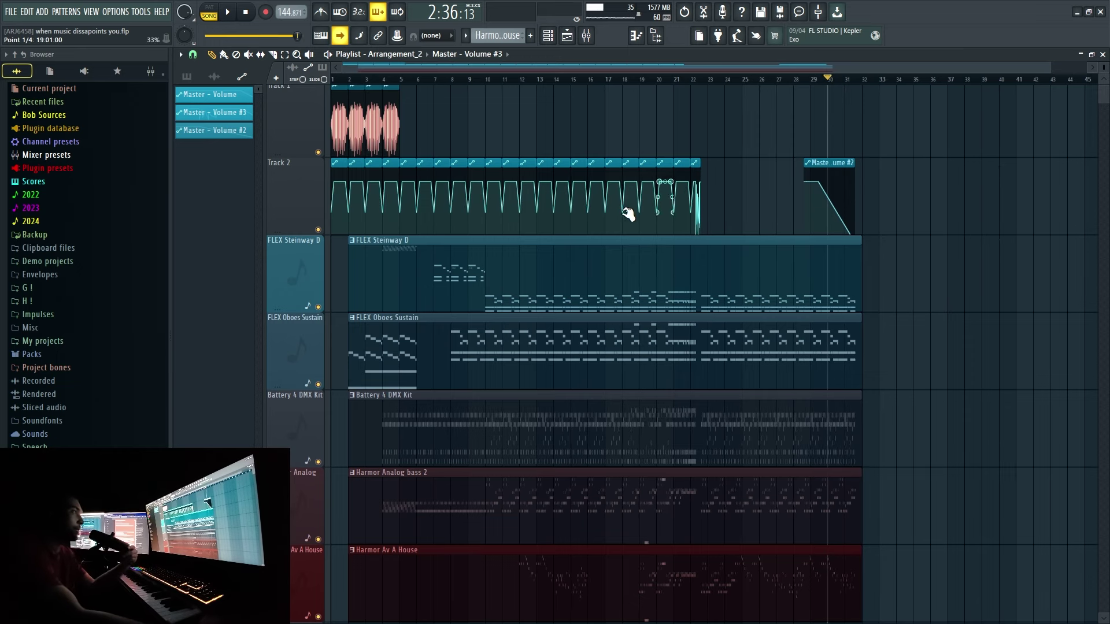
scroll(471, 138, "up", 1)
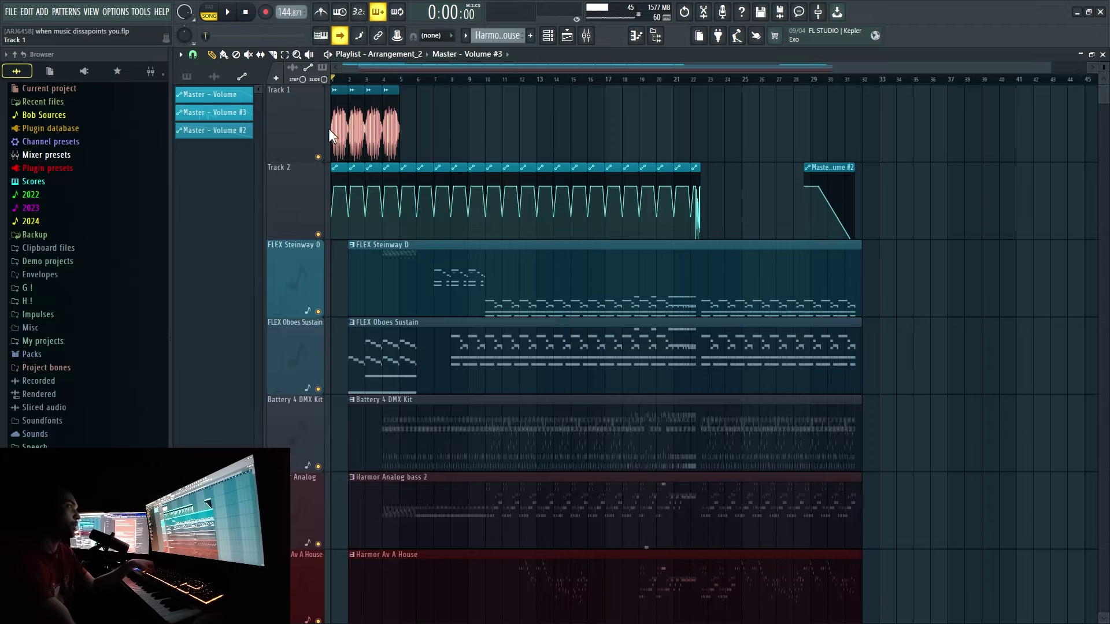
scroll(381, 143, "up", 4)
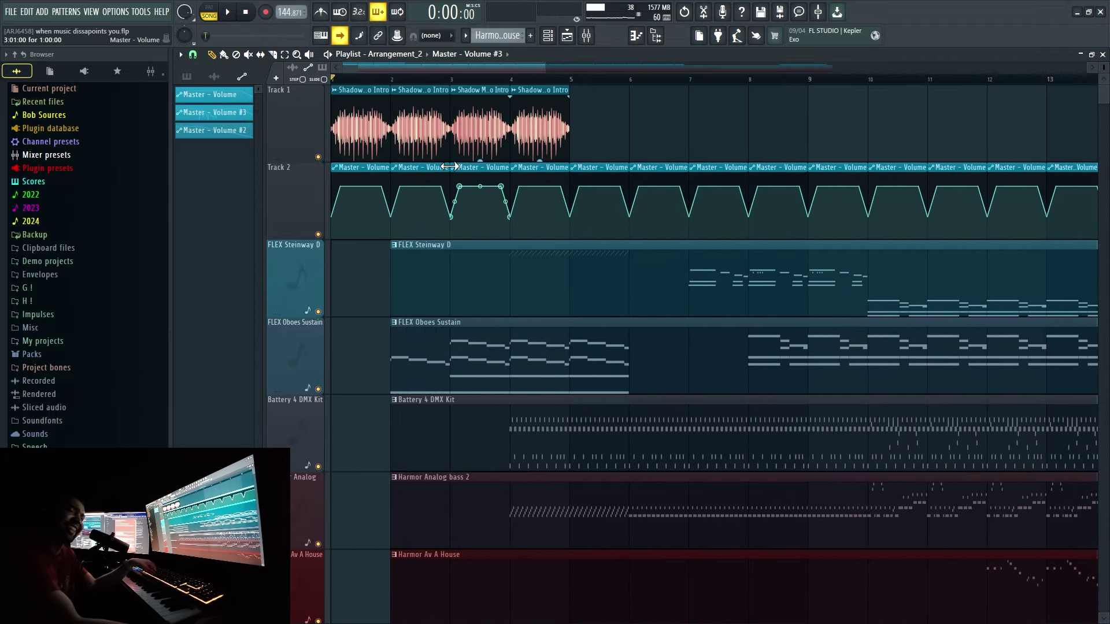